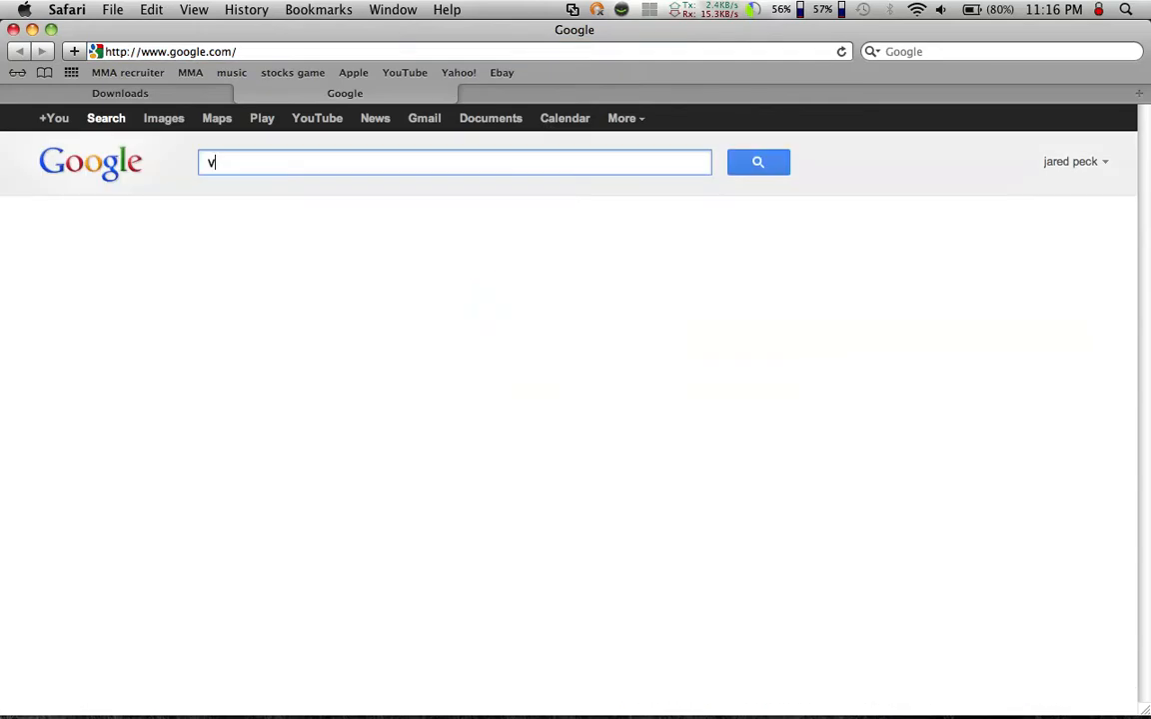
- Find the VMware website through a Google search, view its home page, and close that tab
type("re")
key("Return")
left_click(404, 280)
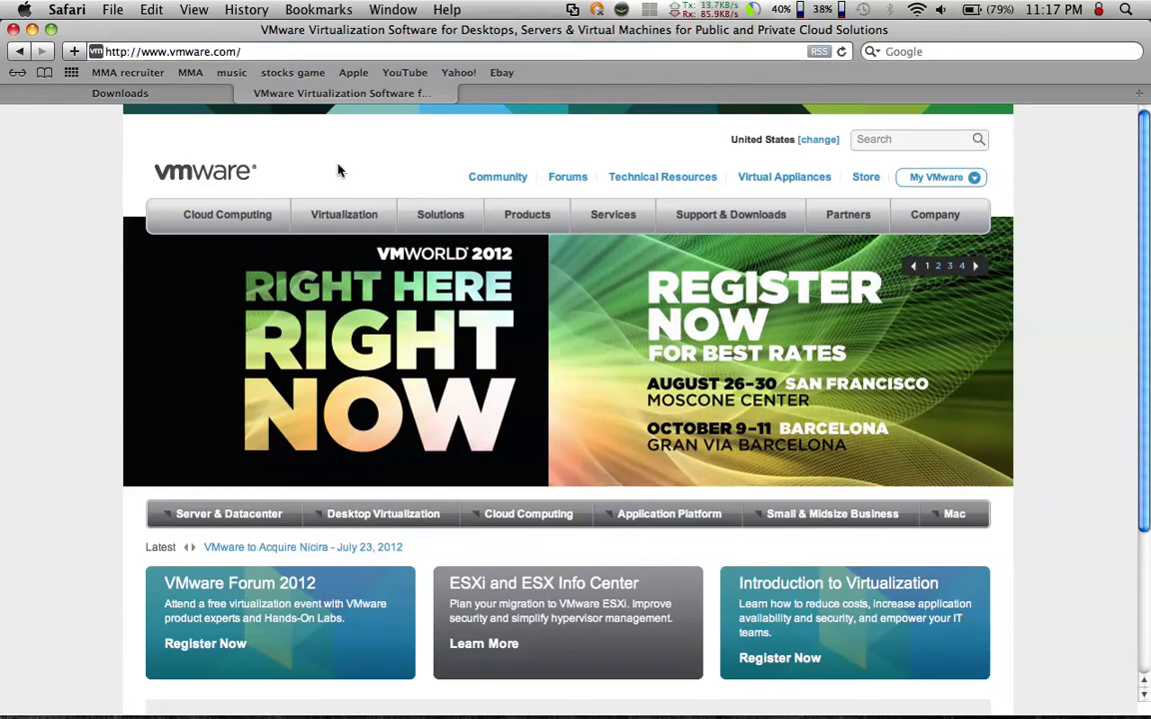
left_click(245, 94)
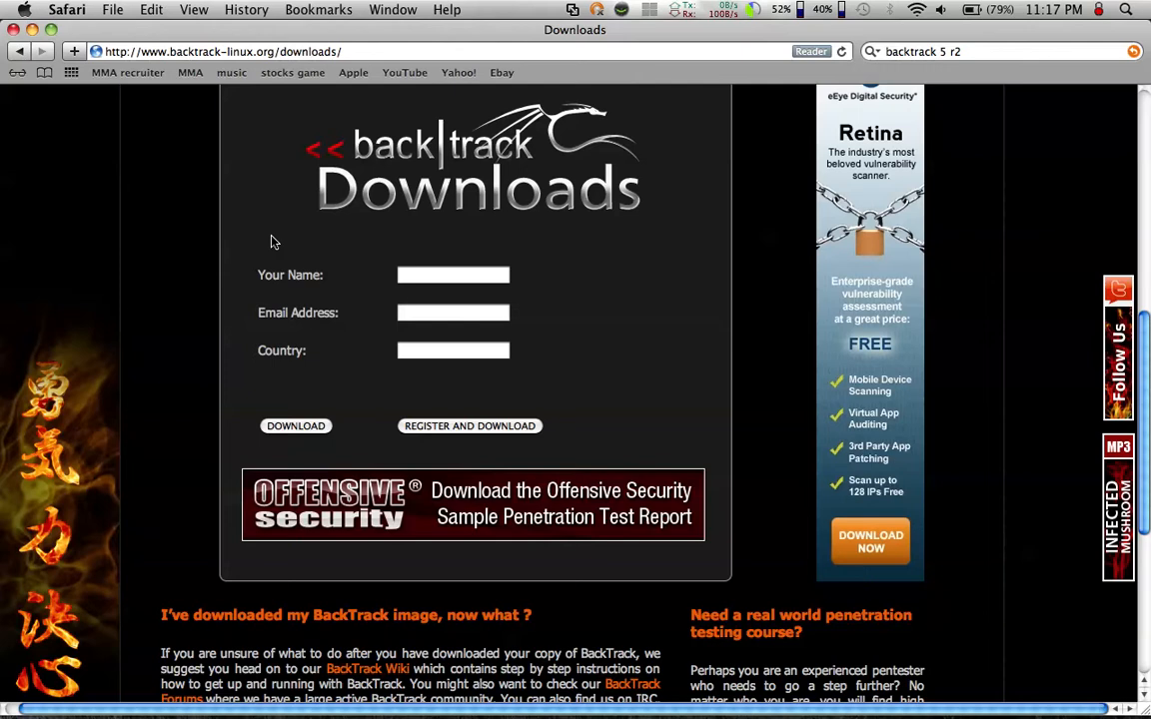
- Start a direct download of the 64-bit KDE ISO of BackTrack 5 R2 without registering or giving any personal info
left_click(285, 427)
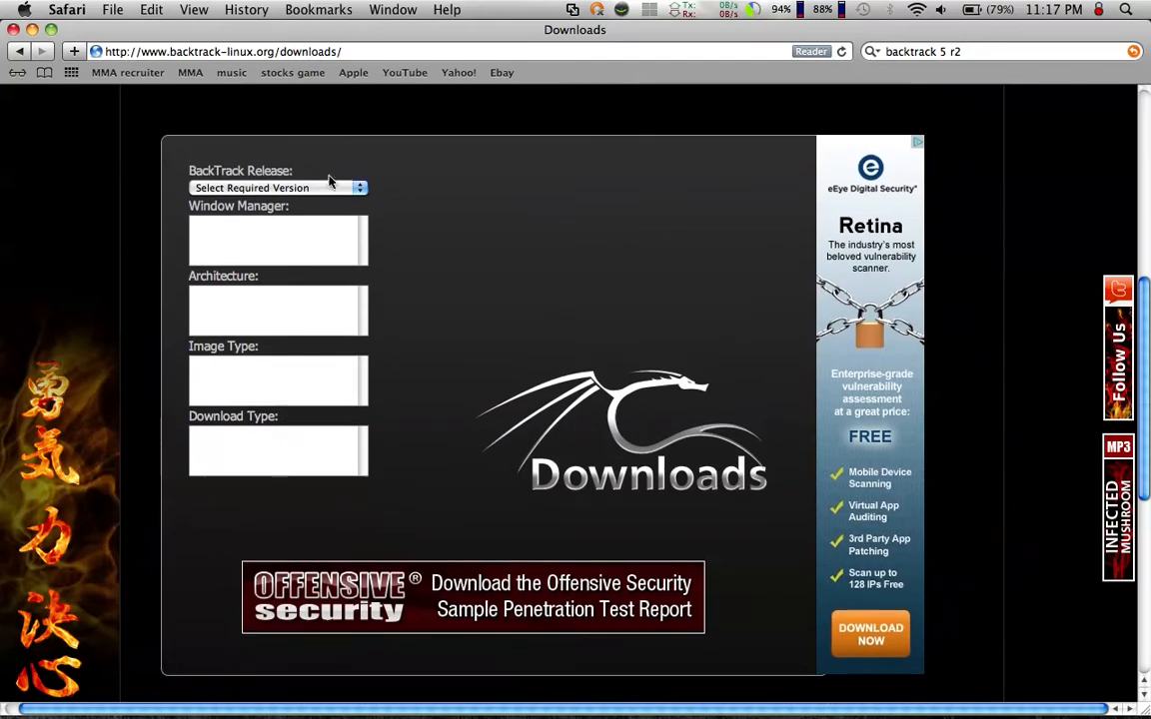
left_click(329, 185)
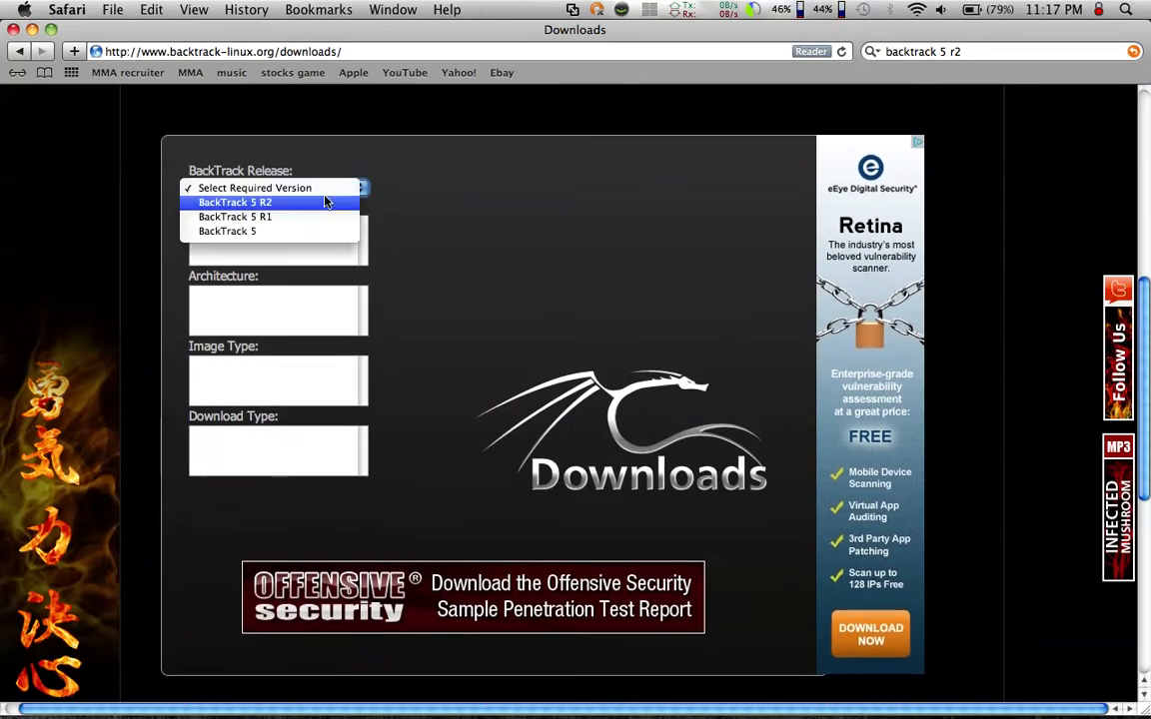
left_click(324, 202)
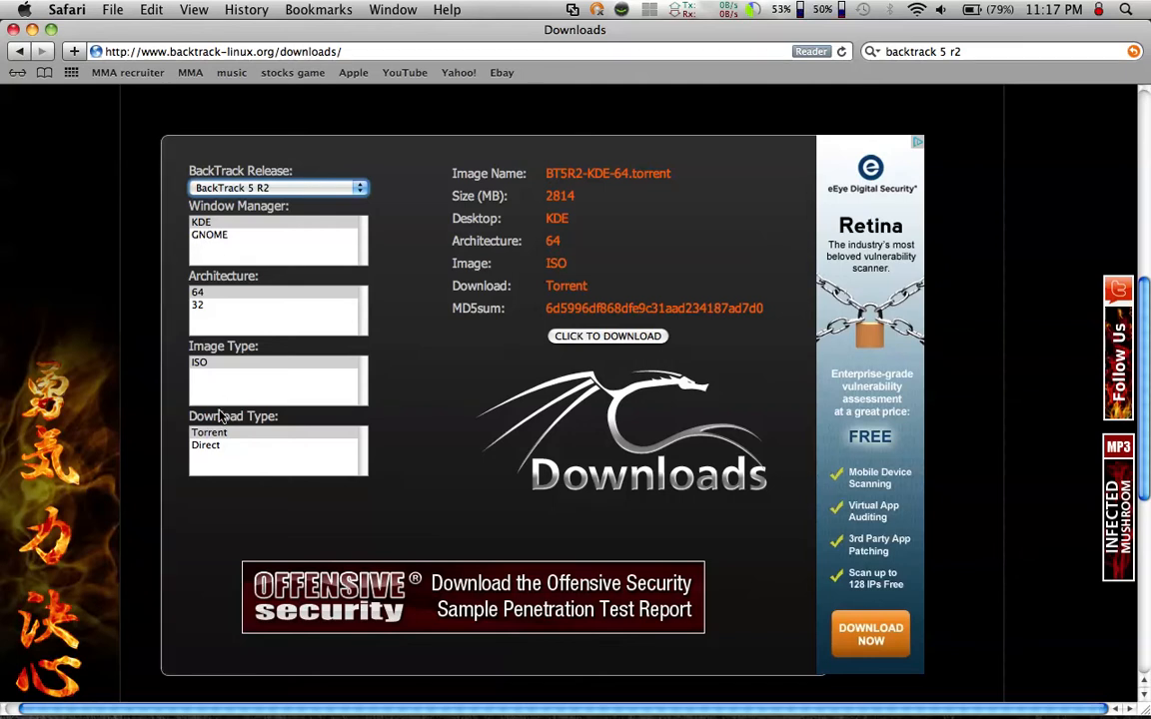
left_click(209, 444)
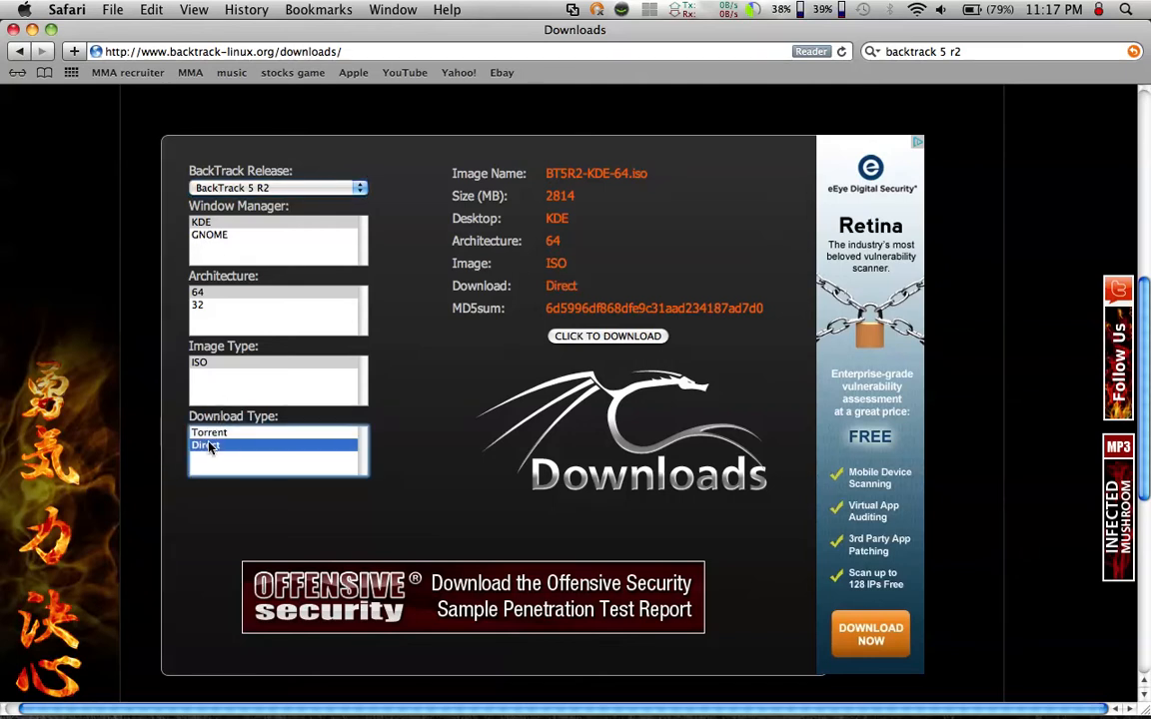
left_click(579, 336)
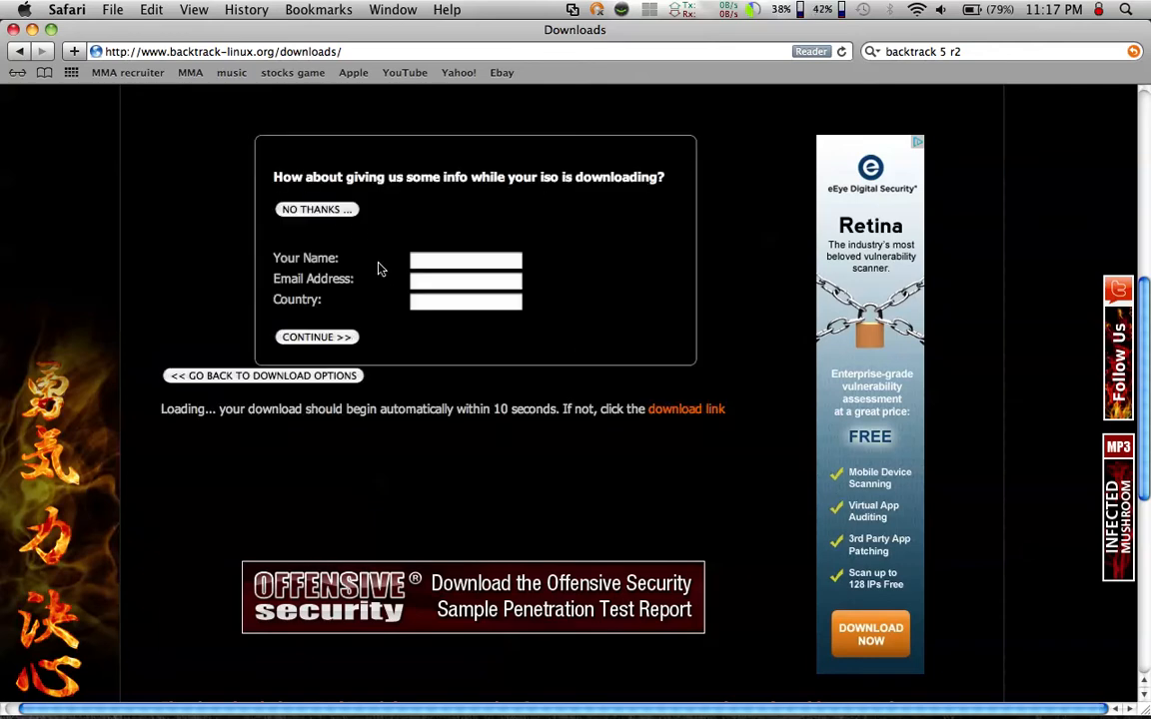
left_click(334, 211)
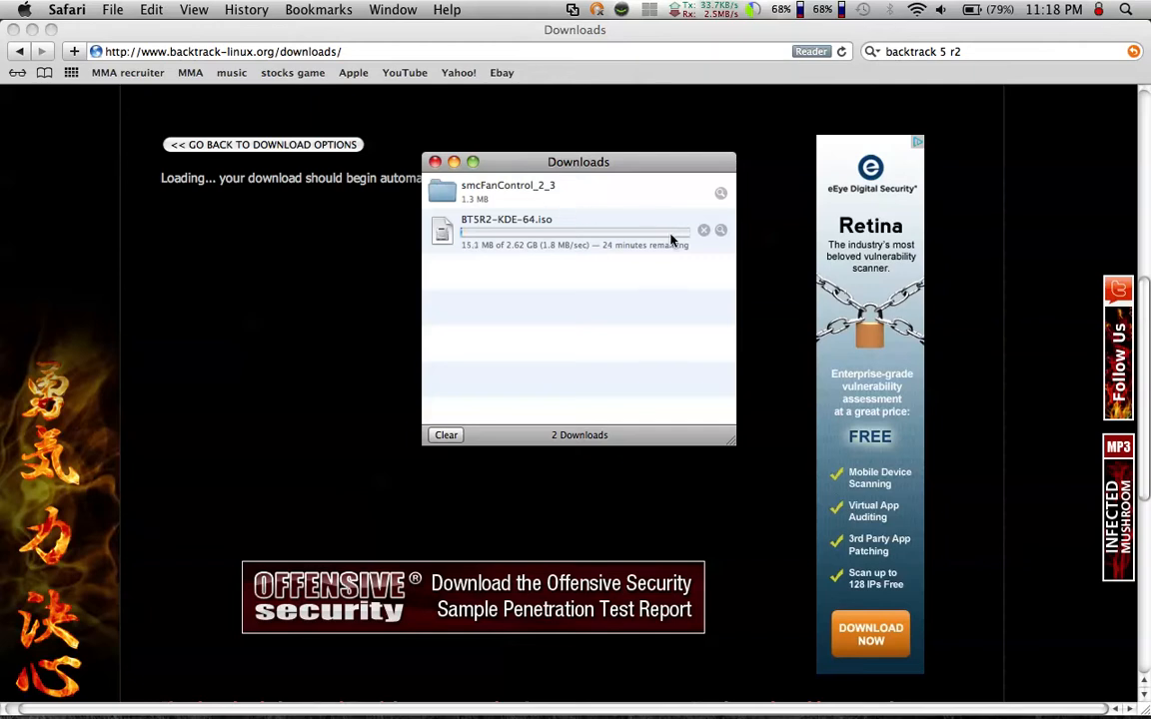
- Stop the BT5R2-KDE-64.iso download and remove it from the download list
left_click(703, 230)
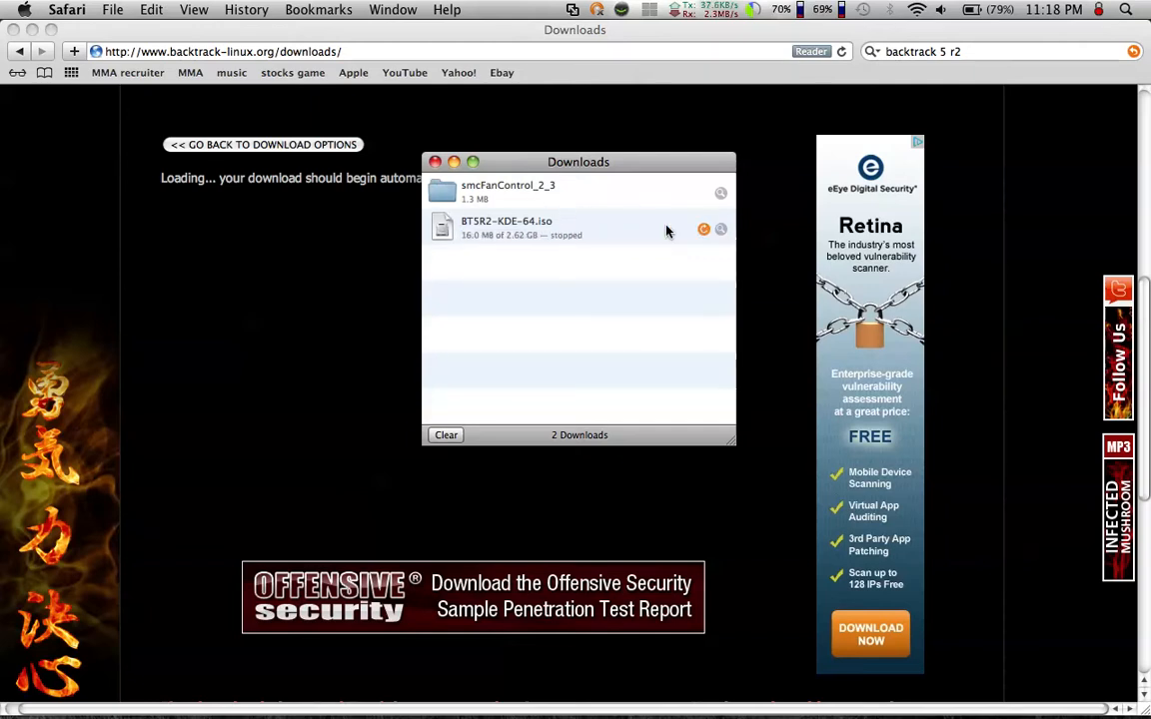
left_click(663, 229)
key("BackSpace")
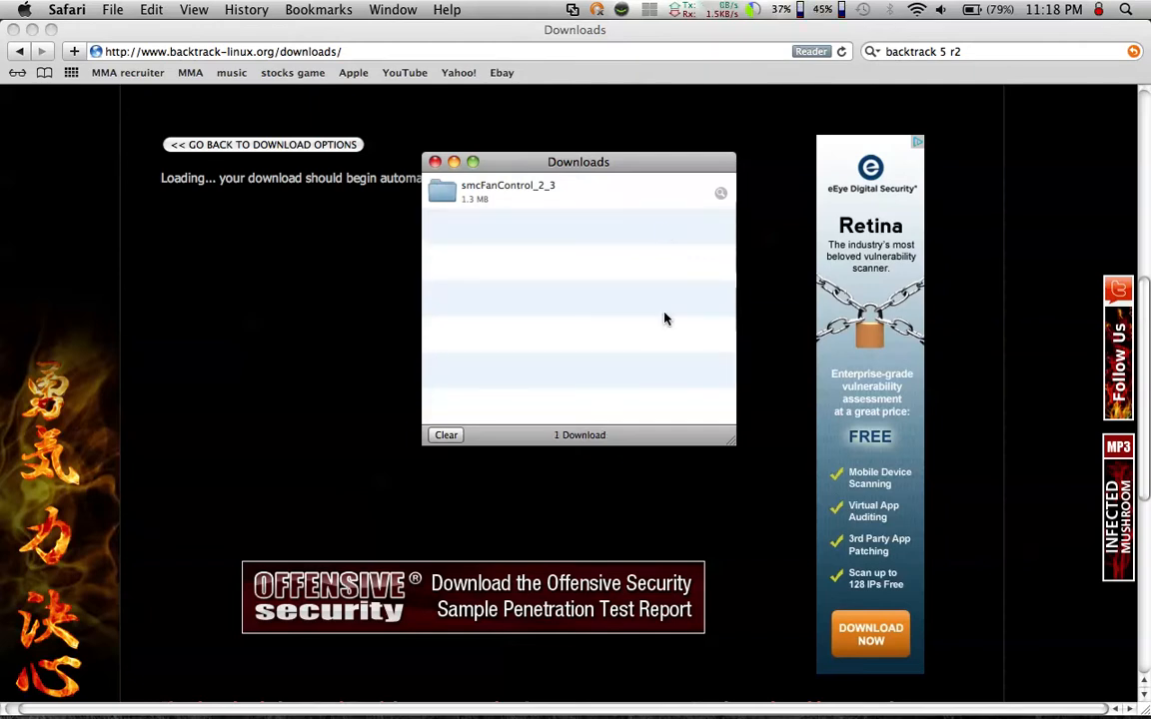
- Close the download list and the browser window with the BackTrack page
left_click(717, 667)
left_click_drag(727, 575, 954, 667)
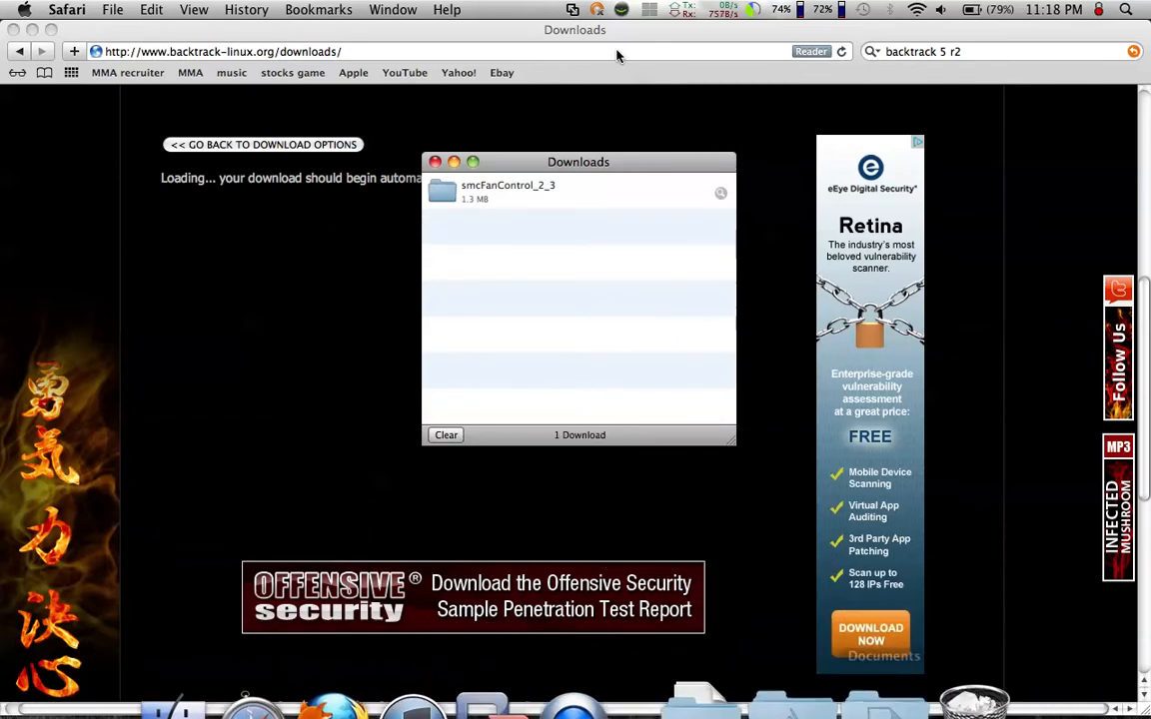
left_click(435, 161)
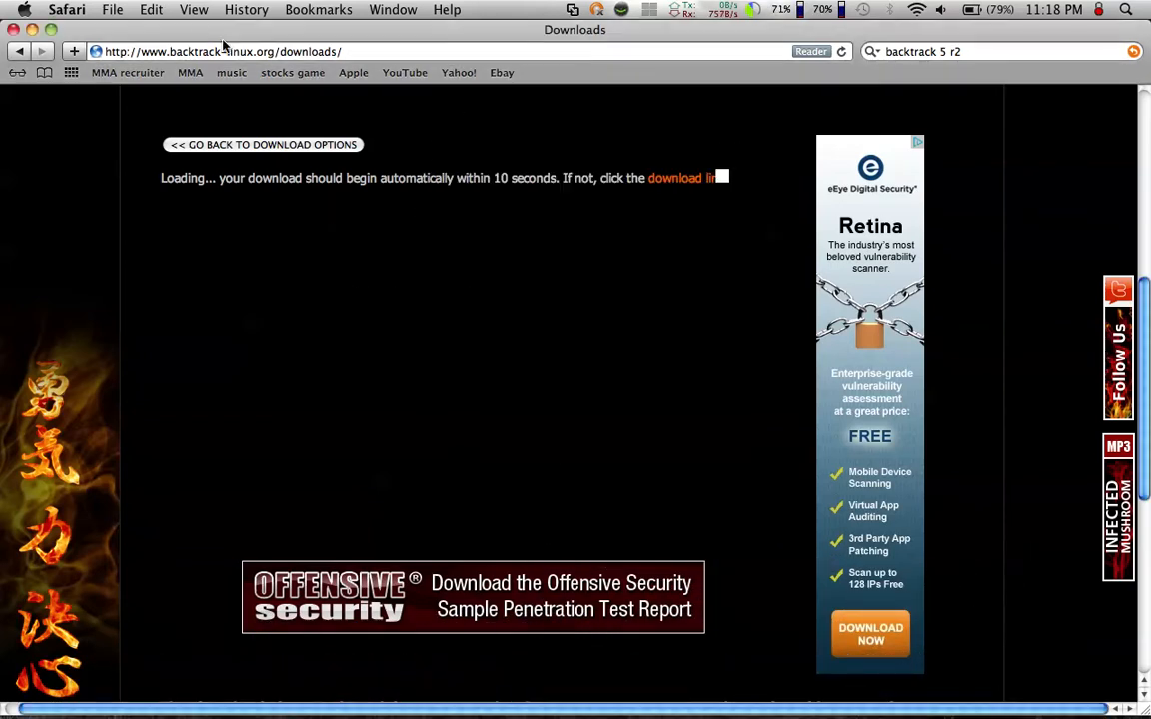
left_click(14, 30)
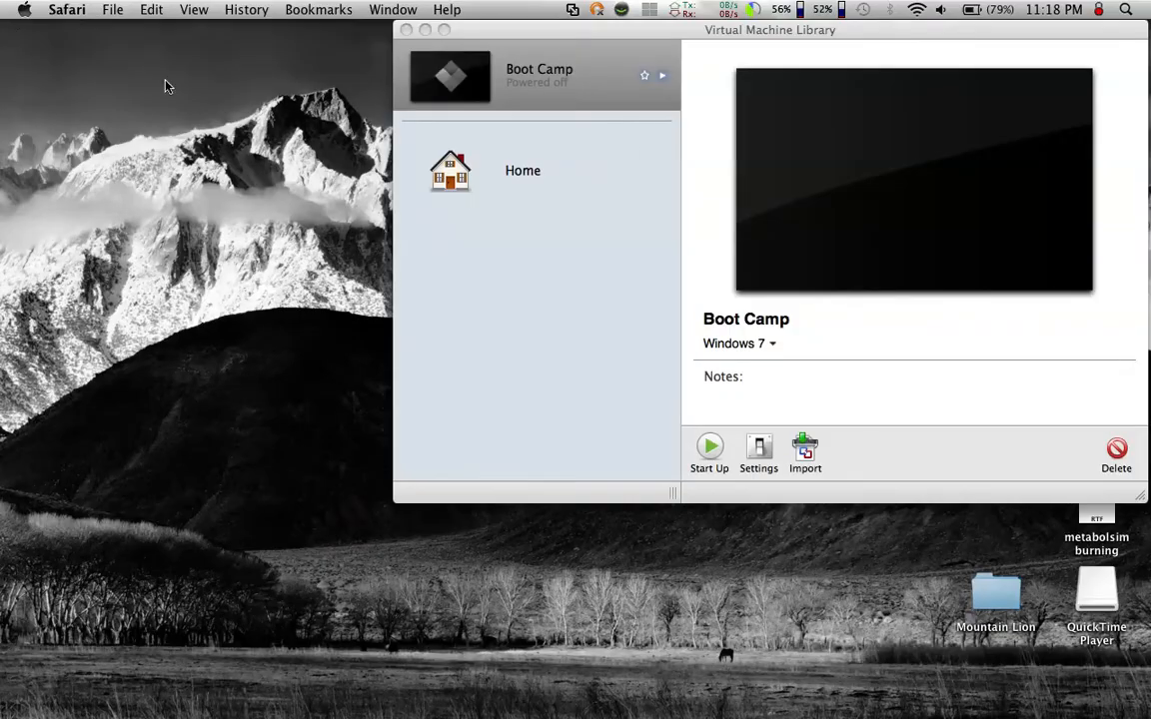
- Switch to VMware Fusion and start creating a new virtual machine without an installation disc
left_click(567, 33)
left_click(511, 174)
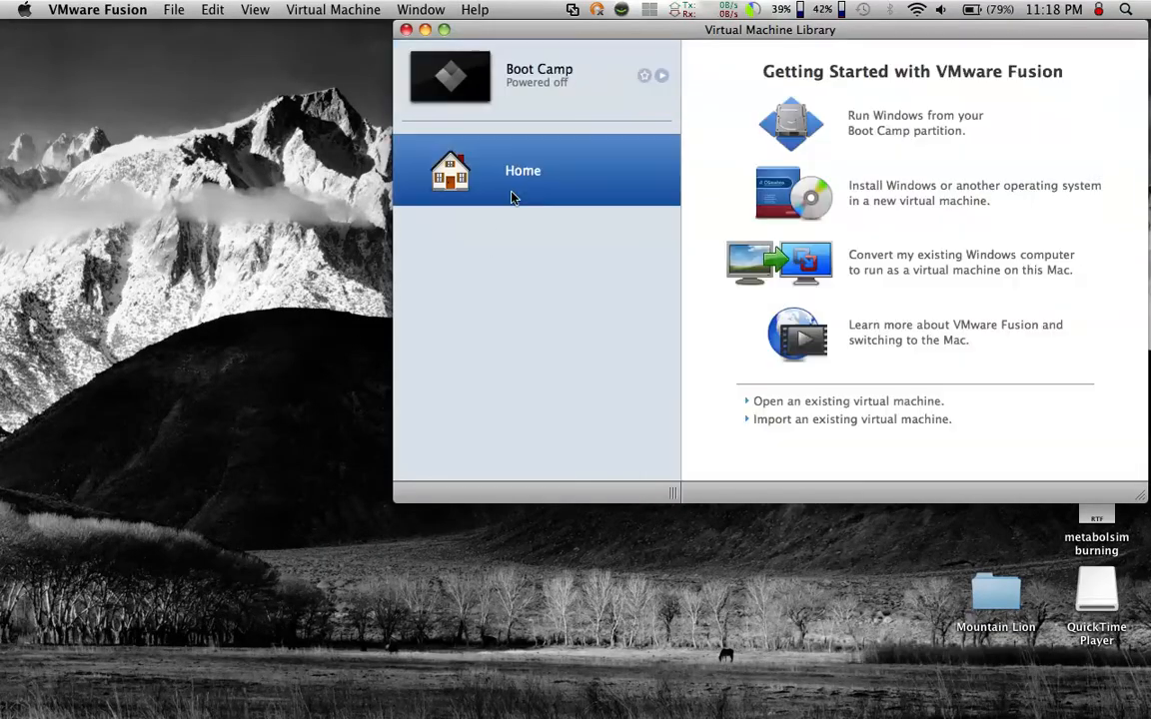
left_click(173, 9)
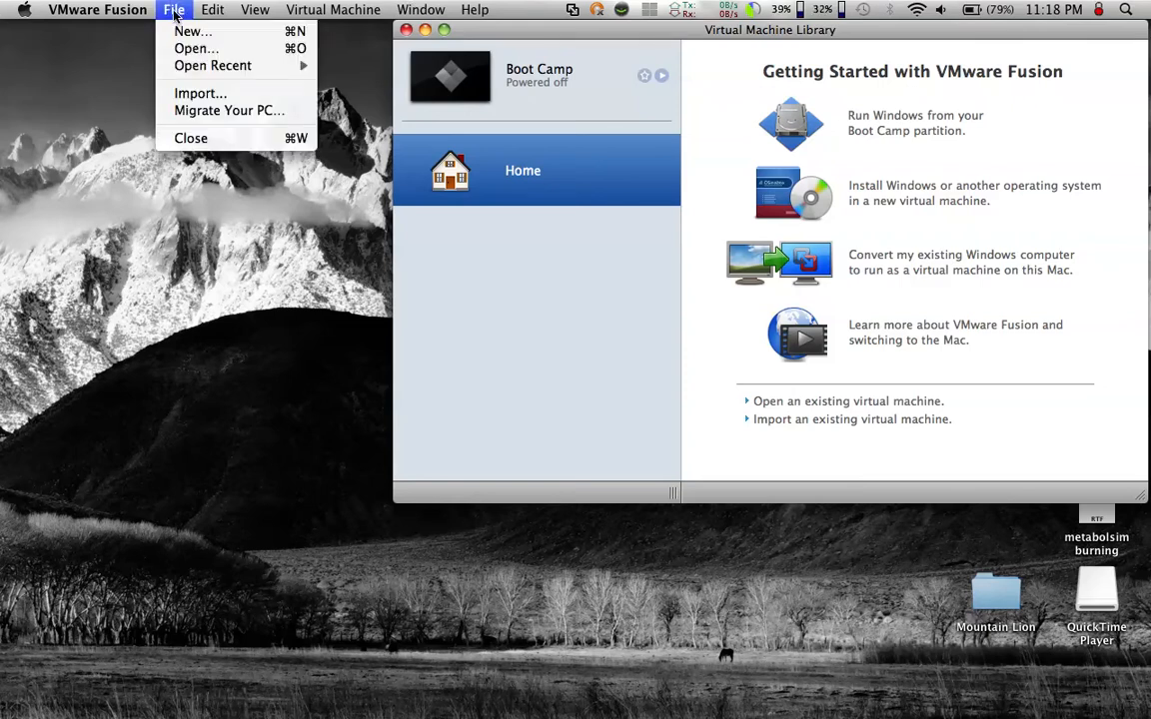
left_click(181, 31)
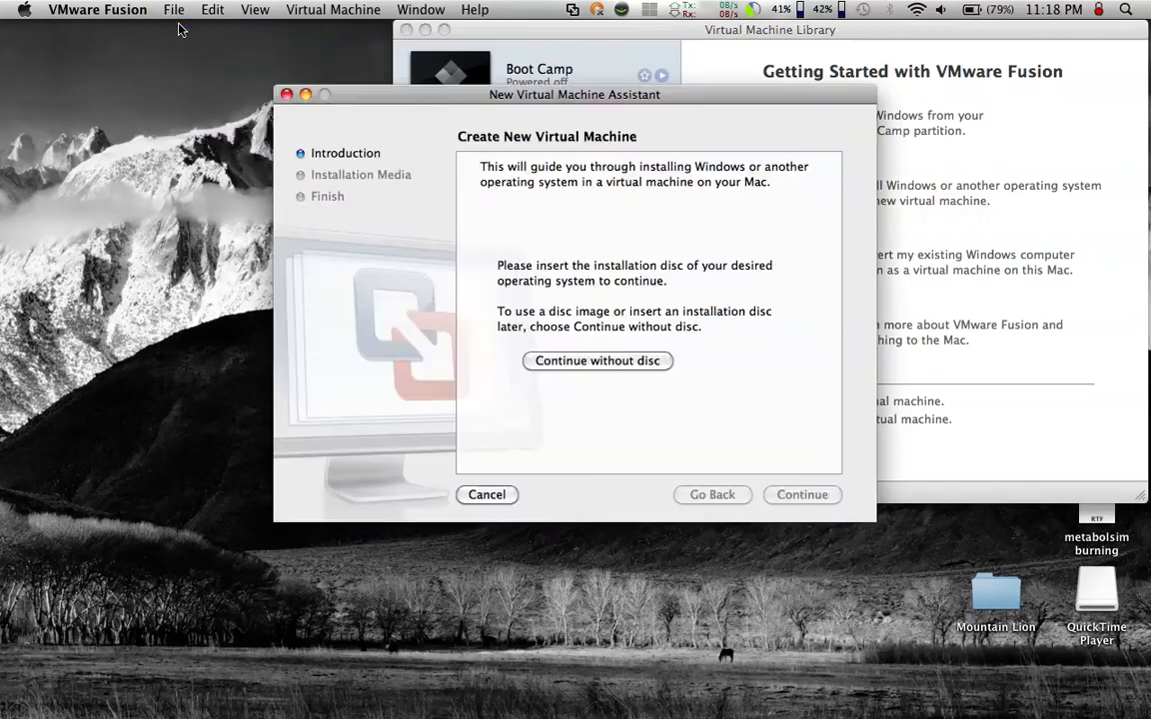
left_click(605, 364)
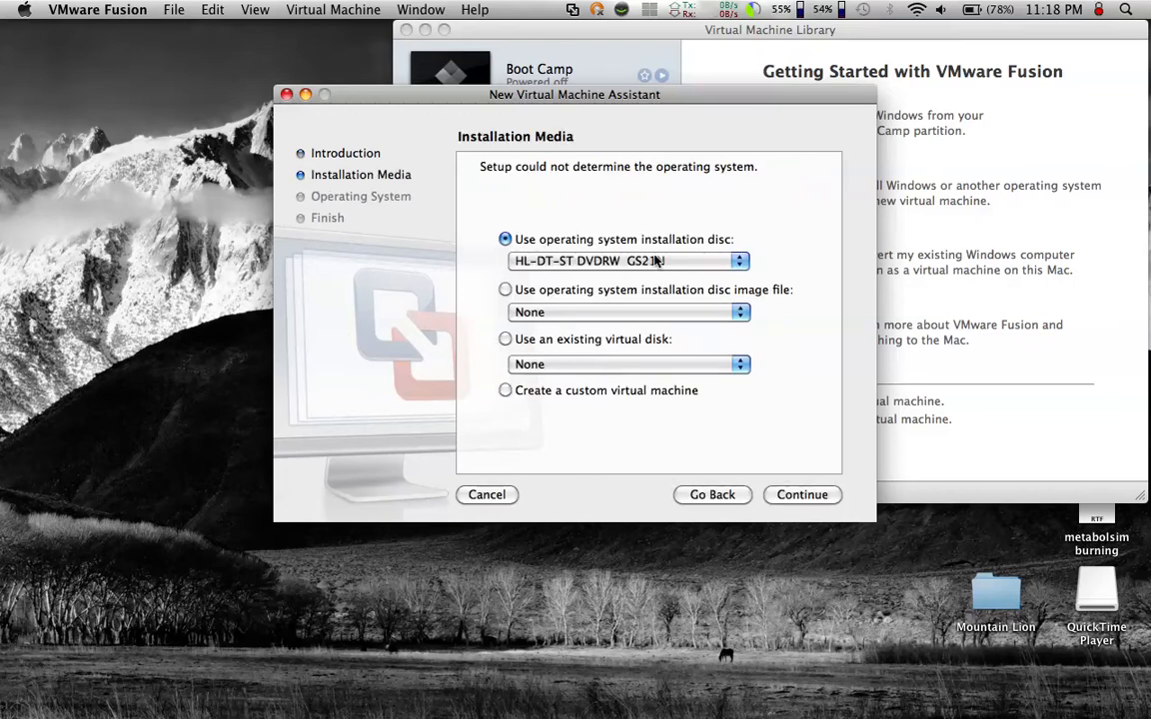
- Use the disc image BT5R2-KDE-64.iso from Downloads as the installation media and continue to the operating system choice
left_click(505, 290)
left_click(558, 233)
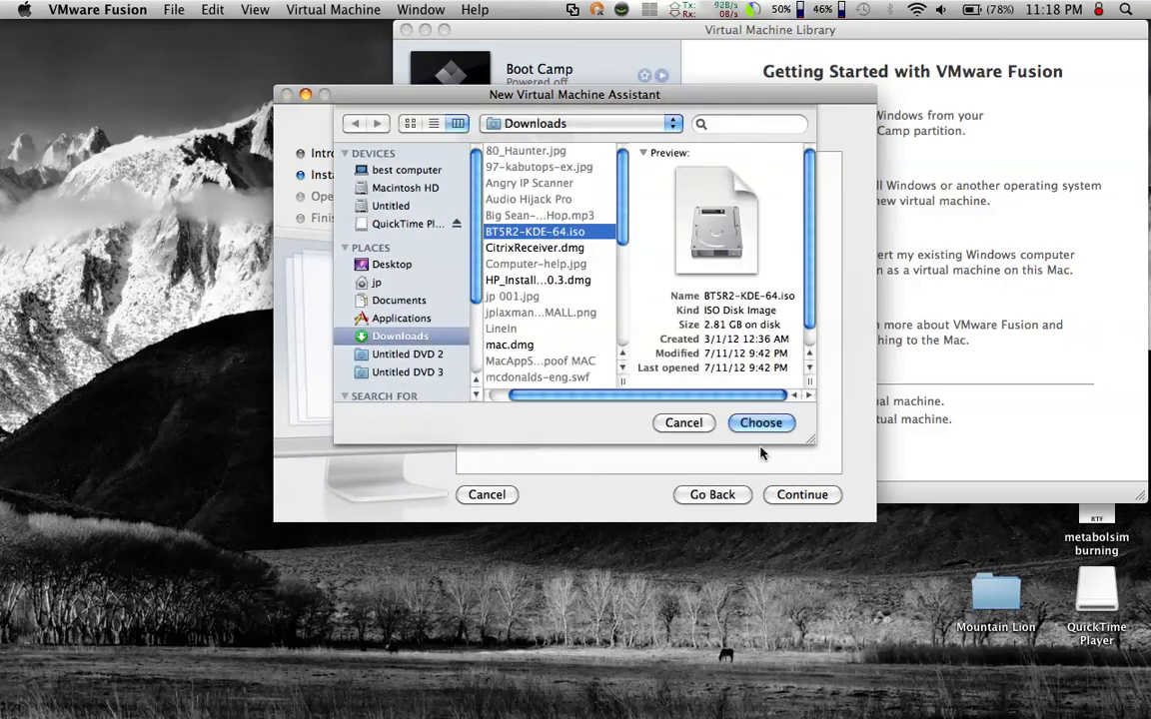
left_click(761, 423)
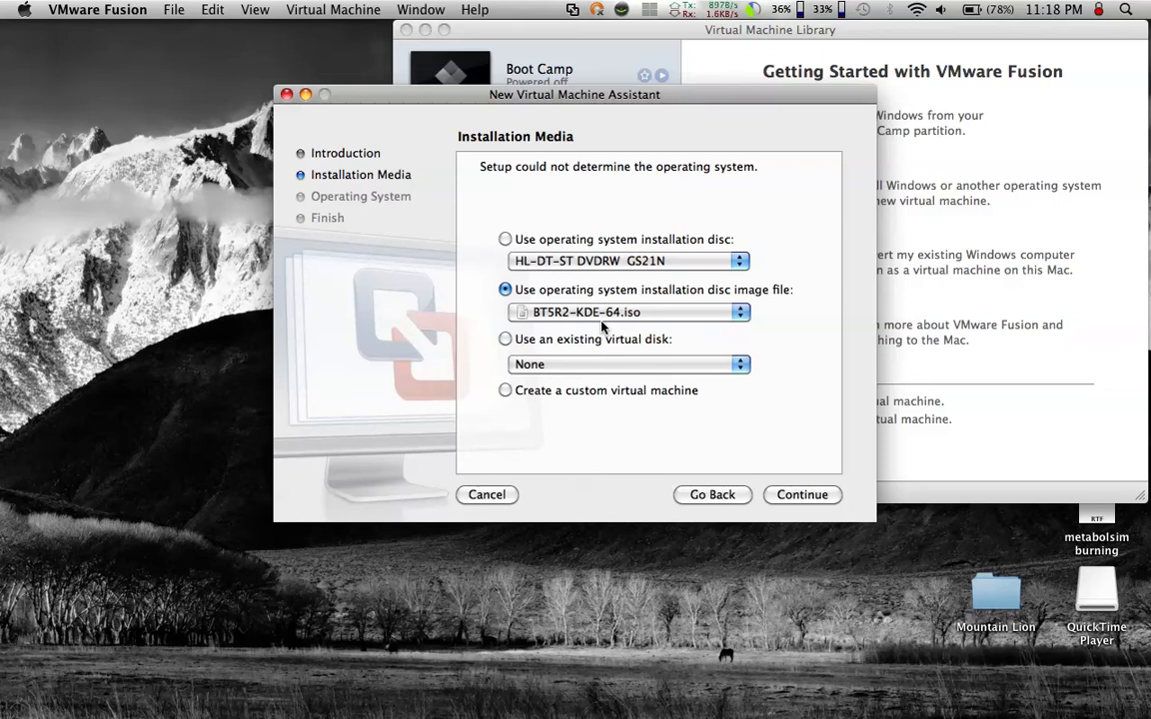
left_click(784, 499)
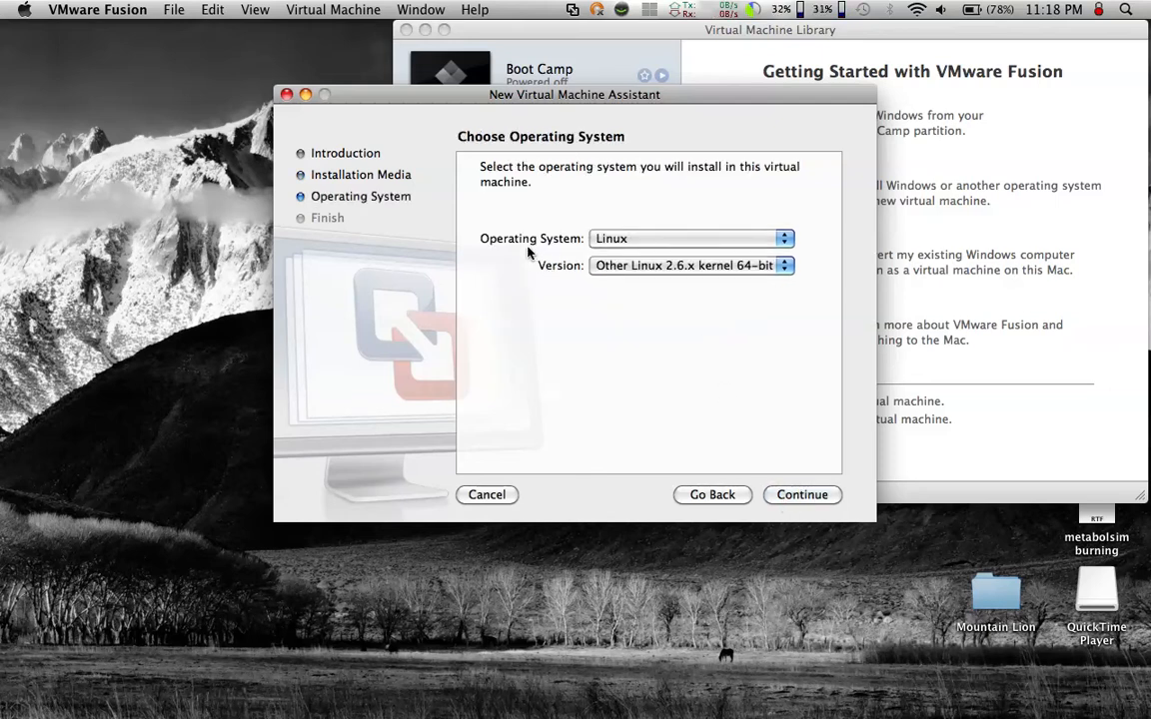
- Choose Other Linux 2.6.x kernel 64-bit as the operating system version and continue to the summary
left_click(612, 266)
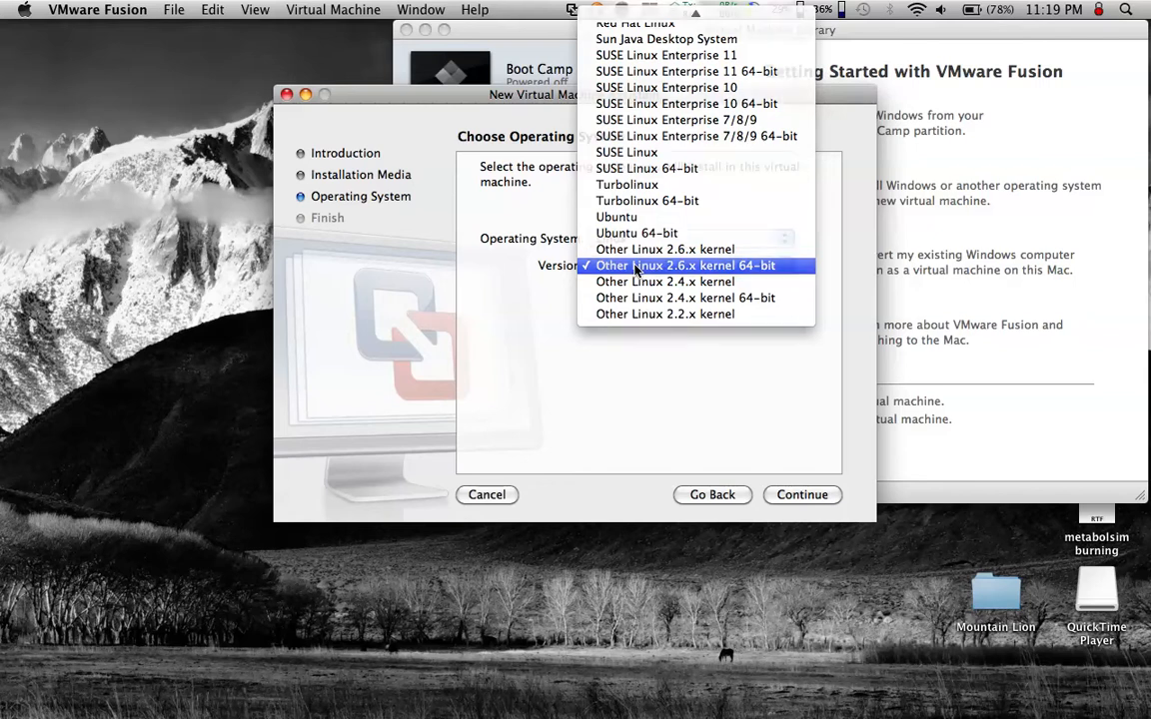
left_click(635, 268)
left_click(788, 502)
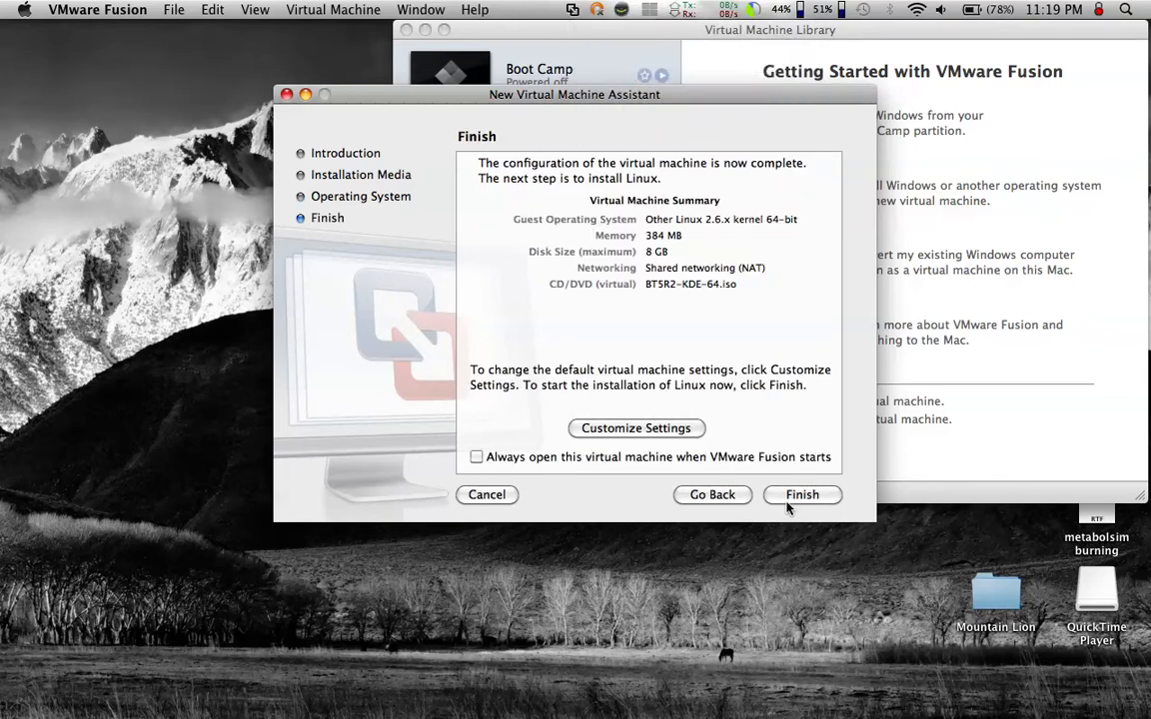
- Customize the new virtual machine's settings, saving it as gfjhfhj in the Virtual Machines folder
left_click(630, 428)
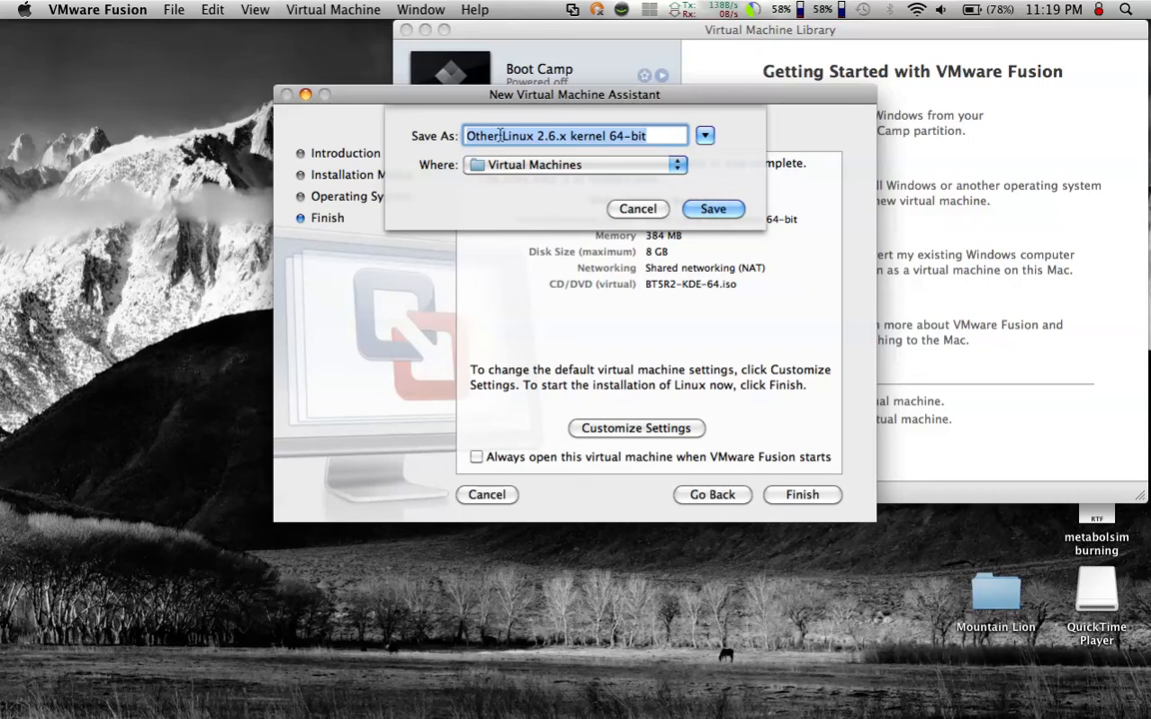
type("gfjhfhj")
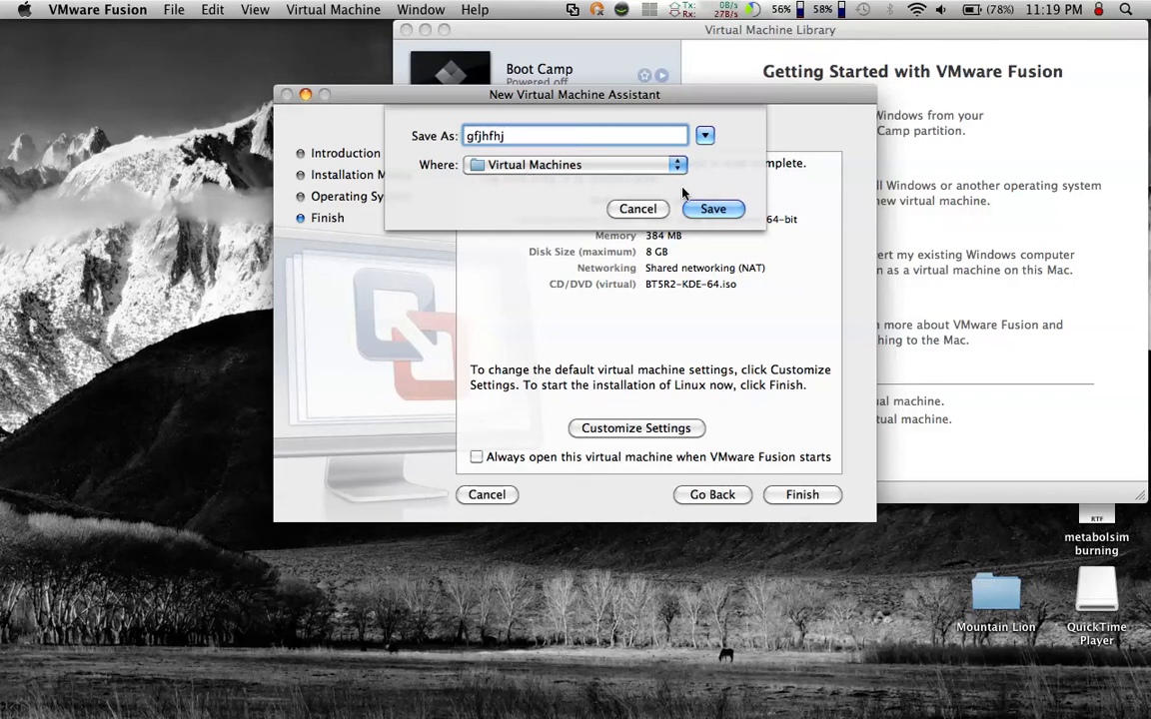
left_click(700, 210)
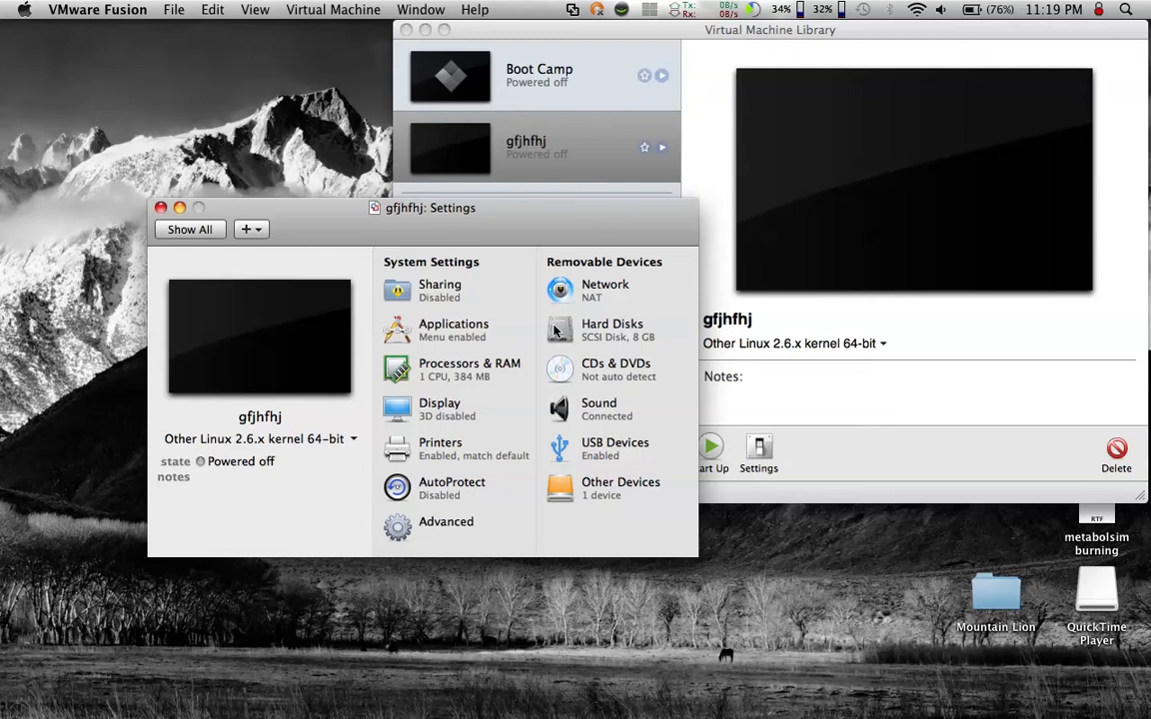
- Set the virtual hard disk size to 8 GB and apply the hard disk changes
left_click(556, 331)
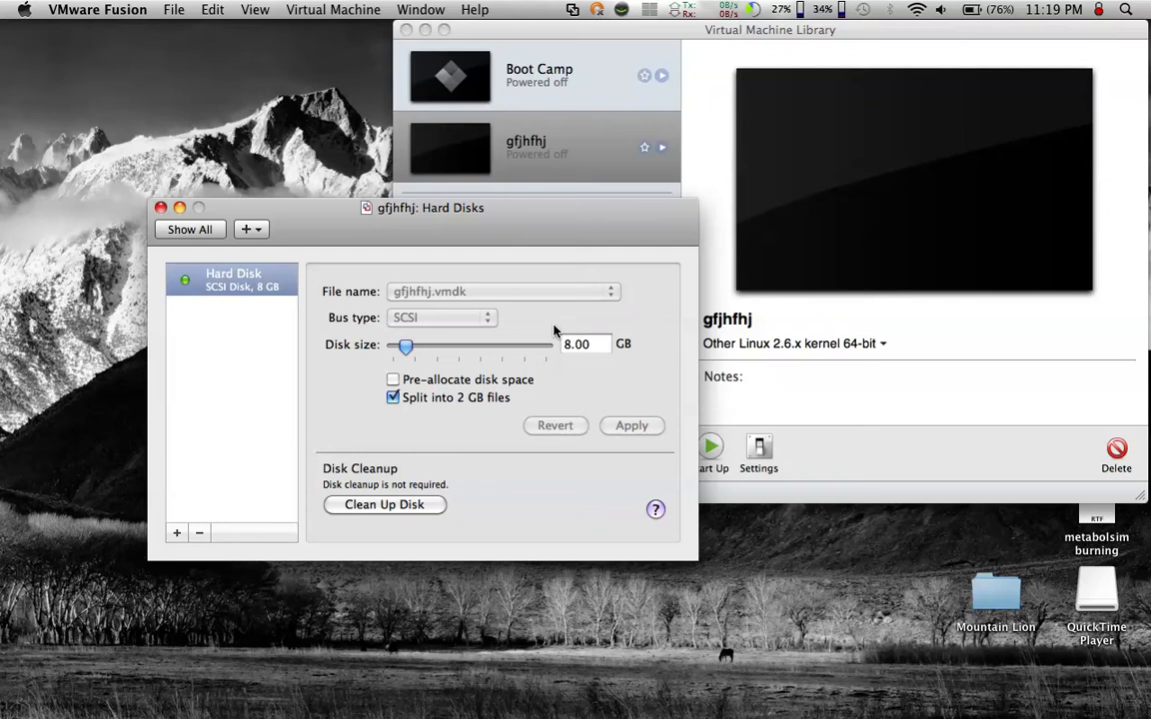
mouse_move(405, 346)
left_mouse_down()
mouse_move(527, 353)
mouse_move(407, 356)
left_mouse_up()
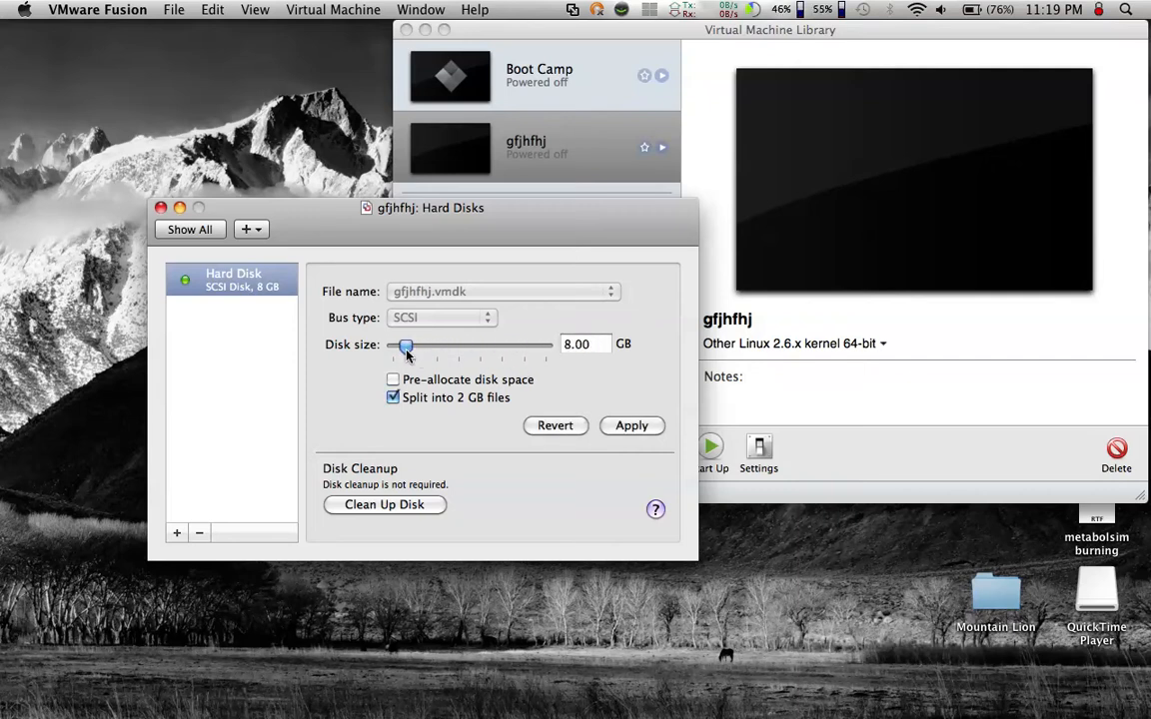
left_click(178, 233)
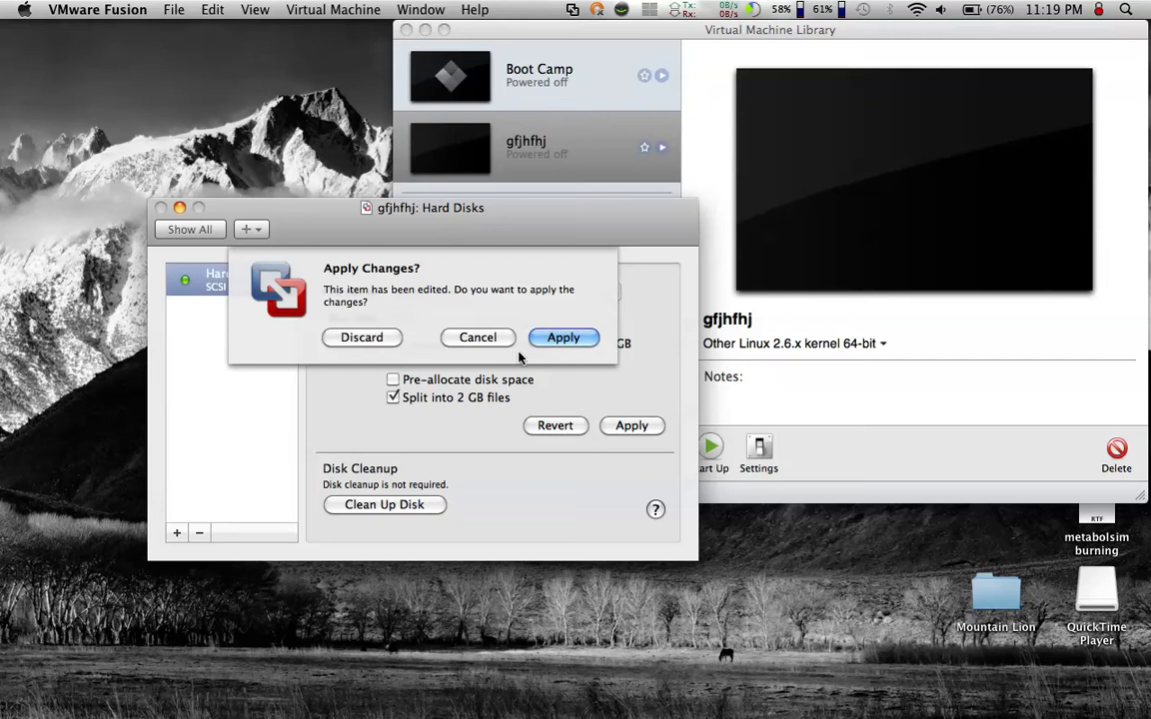
left_click(562, 338)
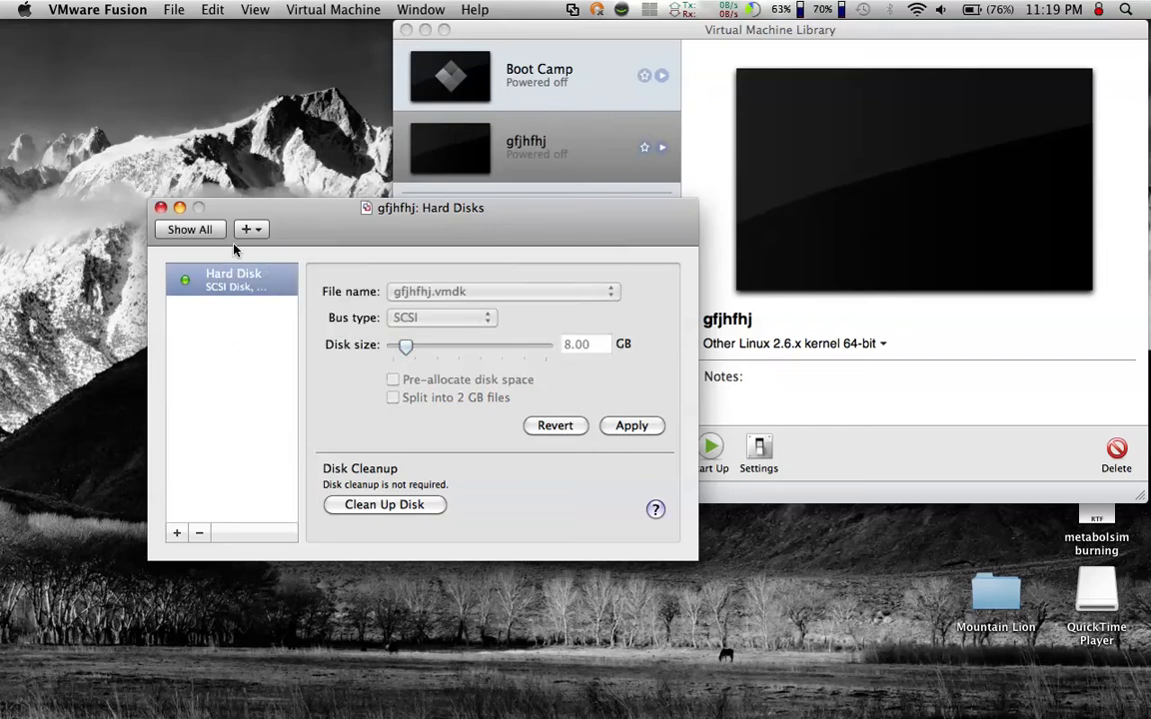
- Set the virtual machine's RAM to 812 MB with 1 processor core and return to the settings overview
left_click(454, 372)
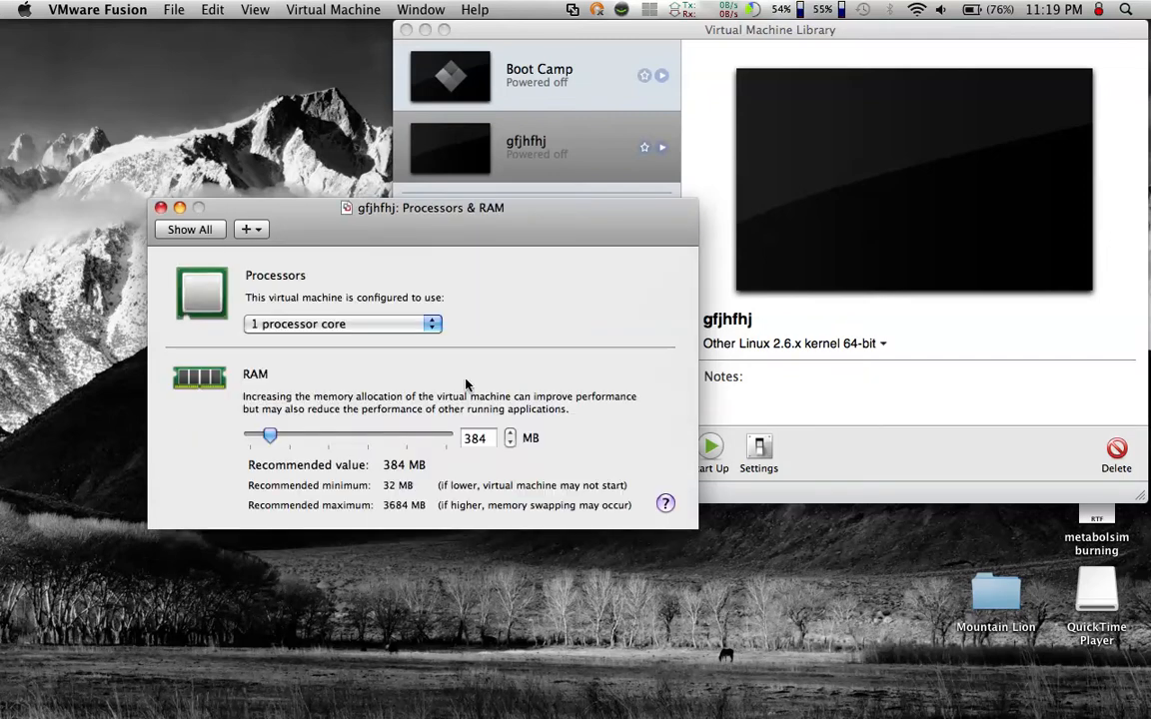
left_click_drag(269, 437, 293, 437)
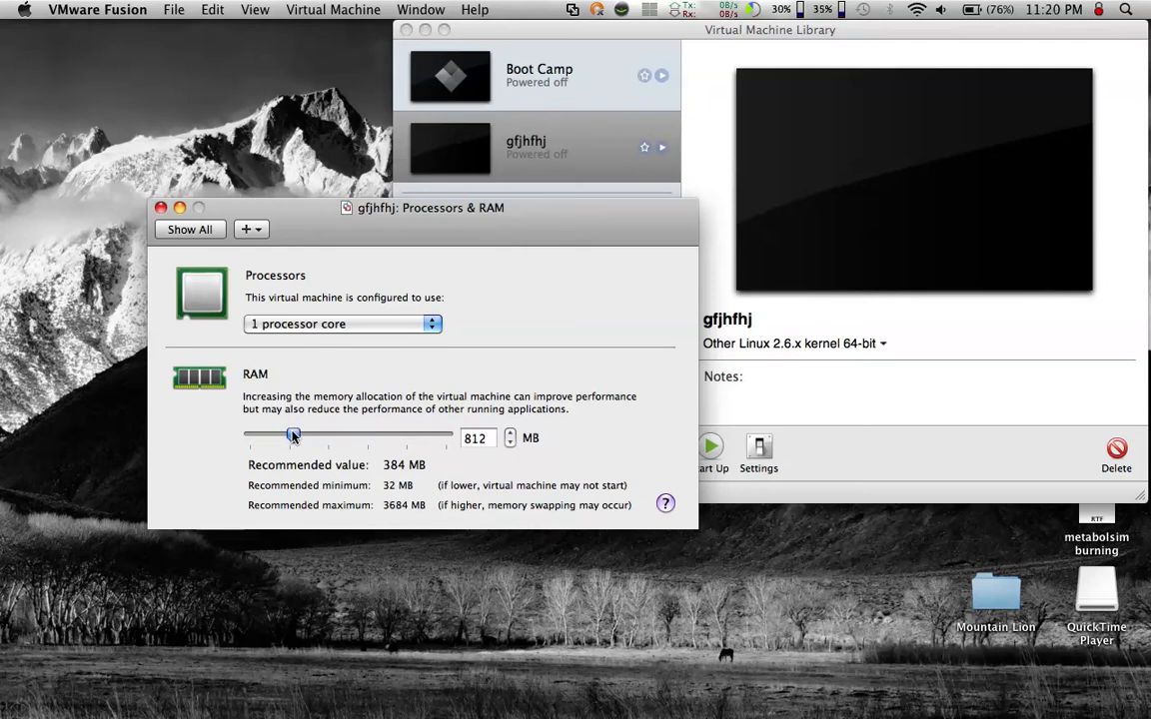
left_click(329, 324)
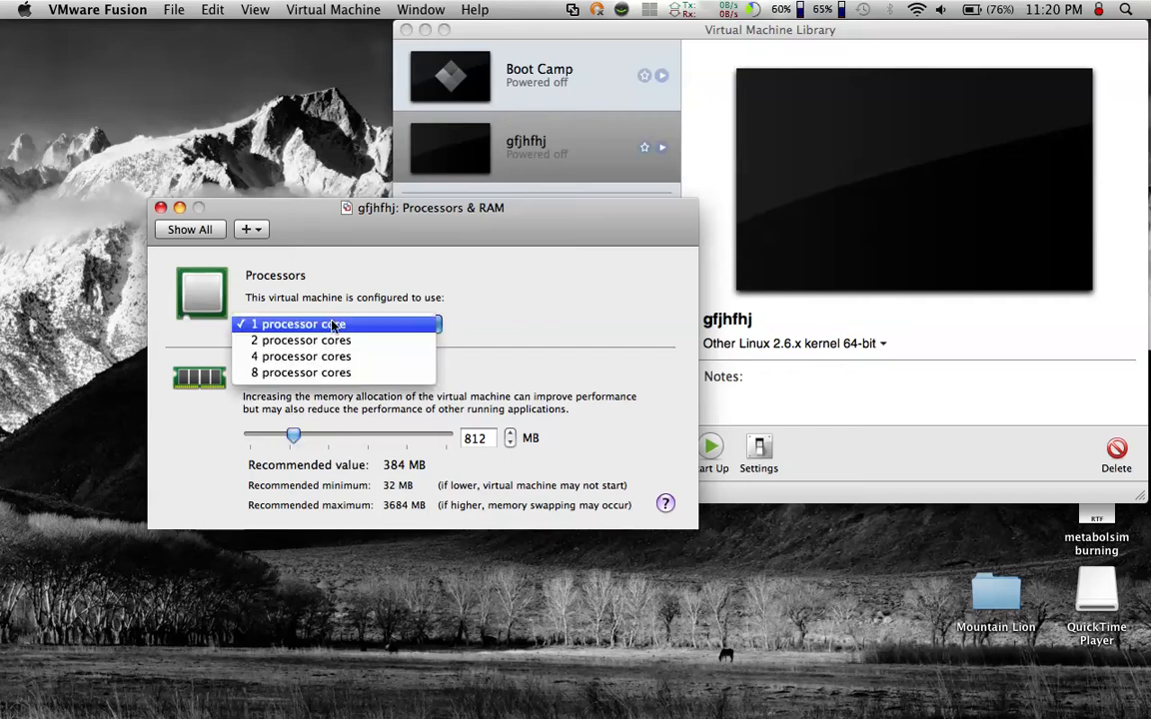
left_click(330, 322)
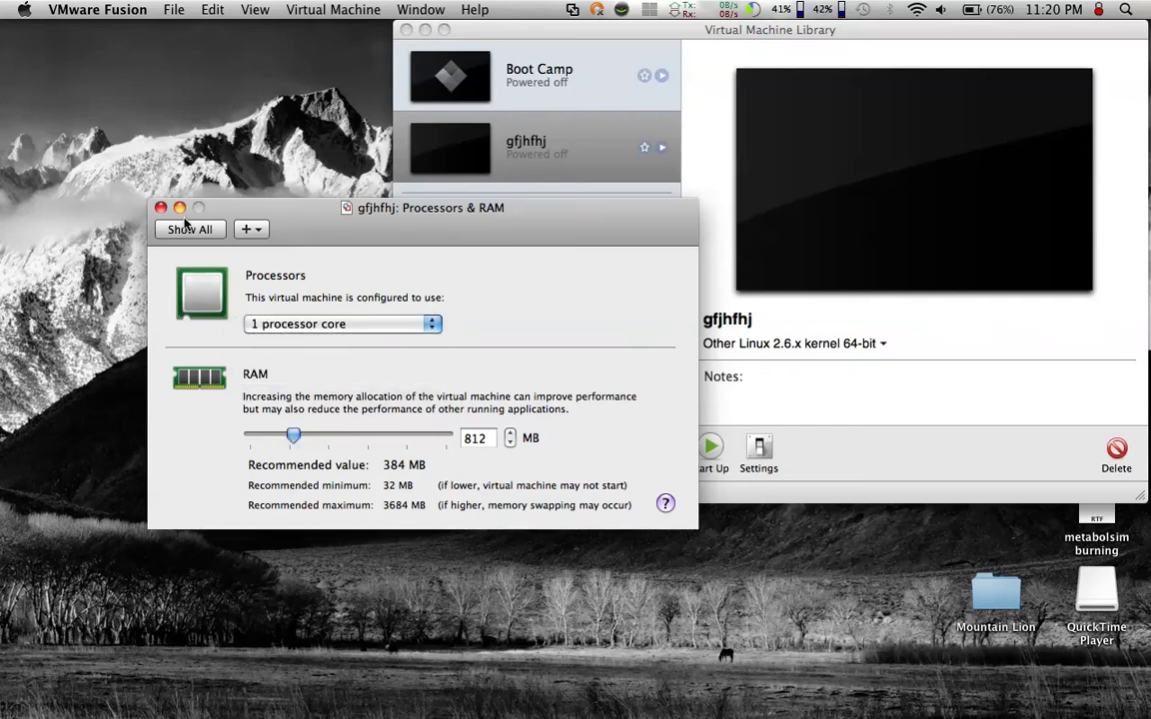
left_click(187, 229)
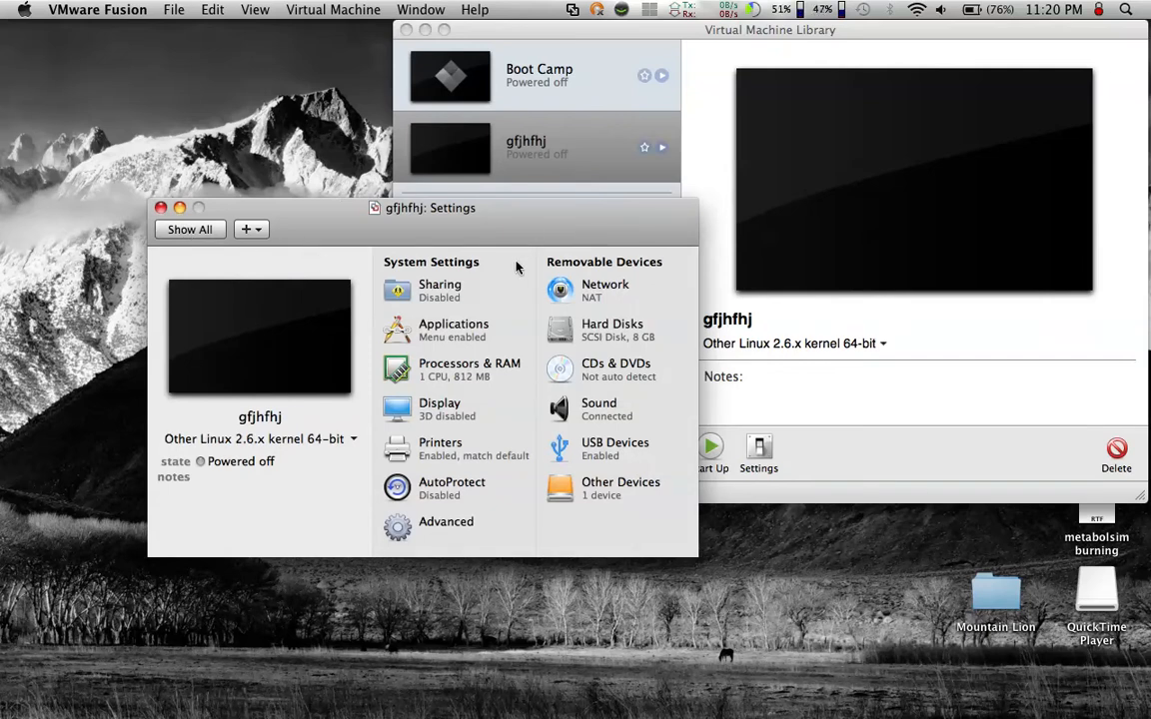
- Review the virtual machine's Display settings and close the settings window
left_click(446, 419)
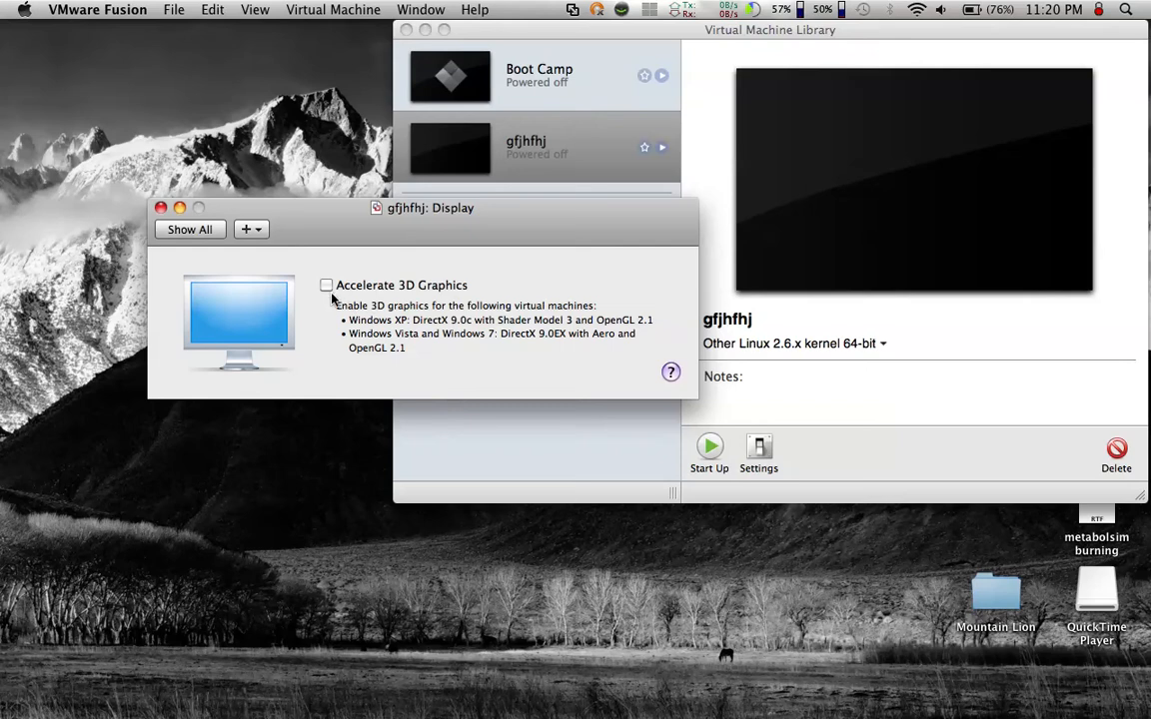
left_click(193, 236)
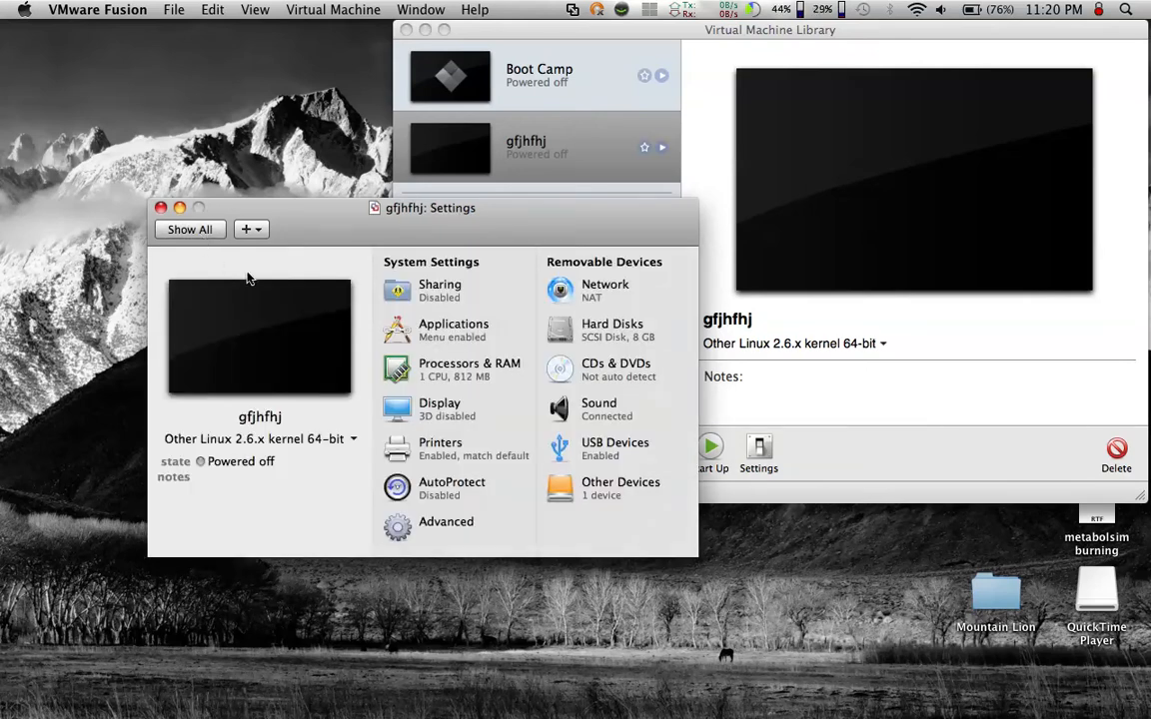
left_click(159, 208)
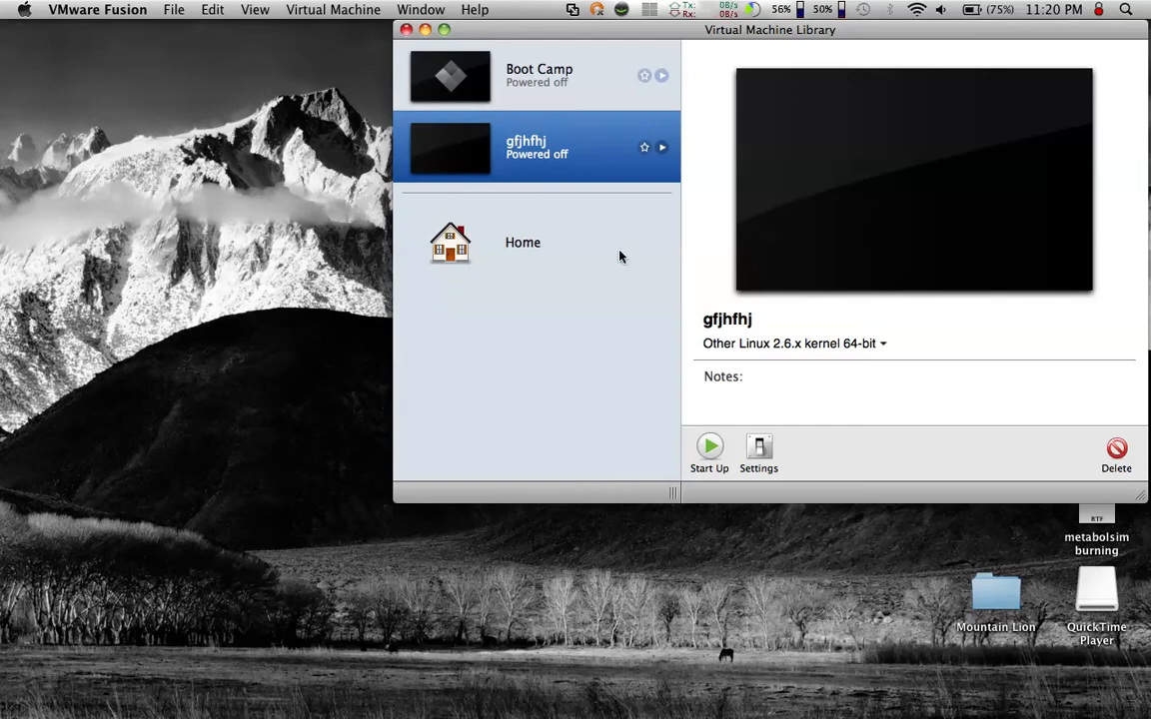
- Start up the gfjhfhj virtual machine from the library
left_click(711, 447)
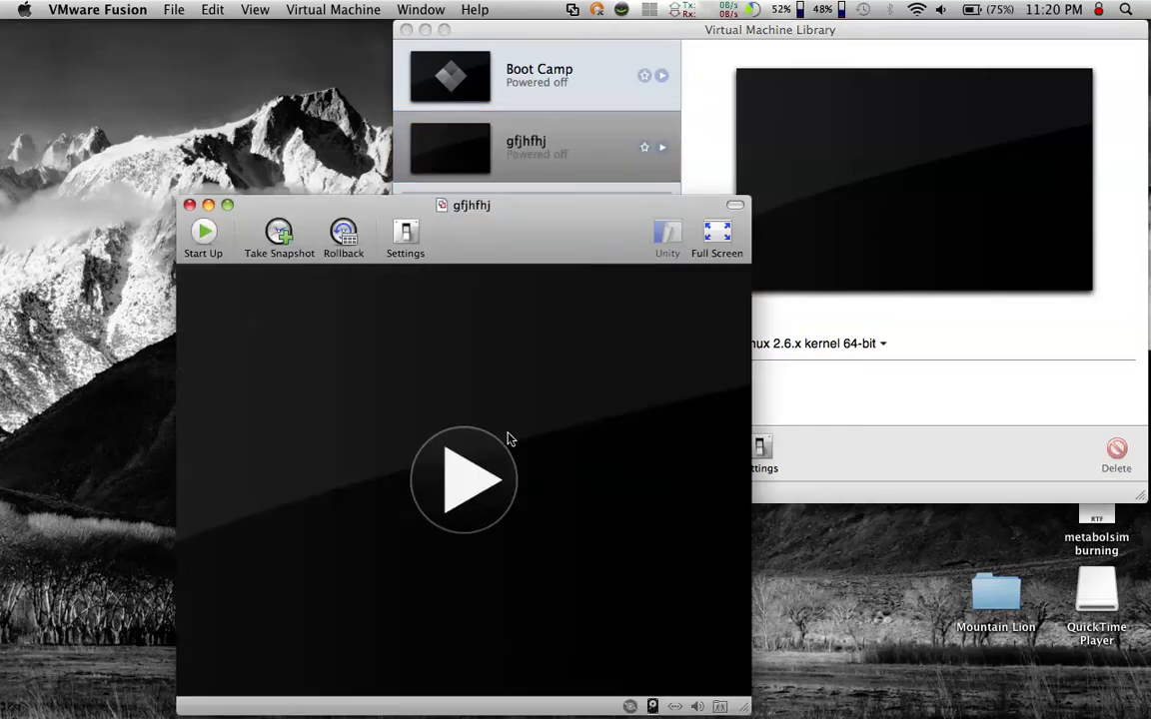
left_click_drag(472, 205, 523, 108)
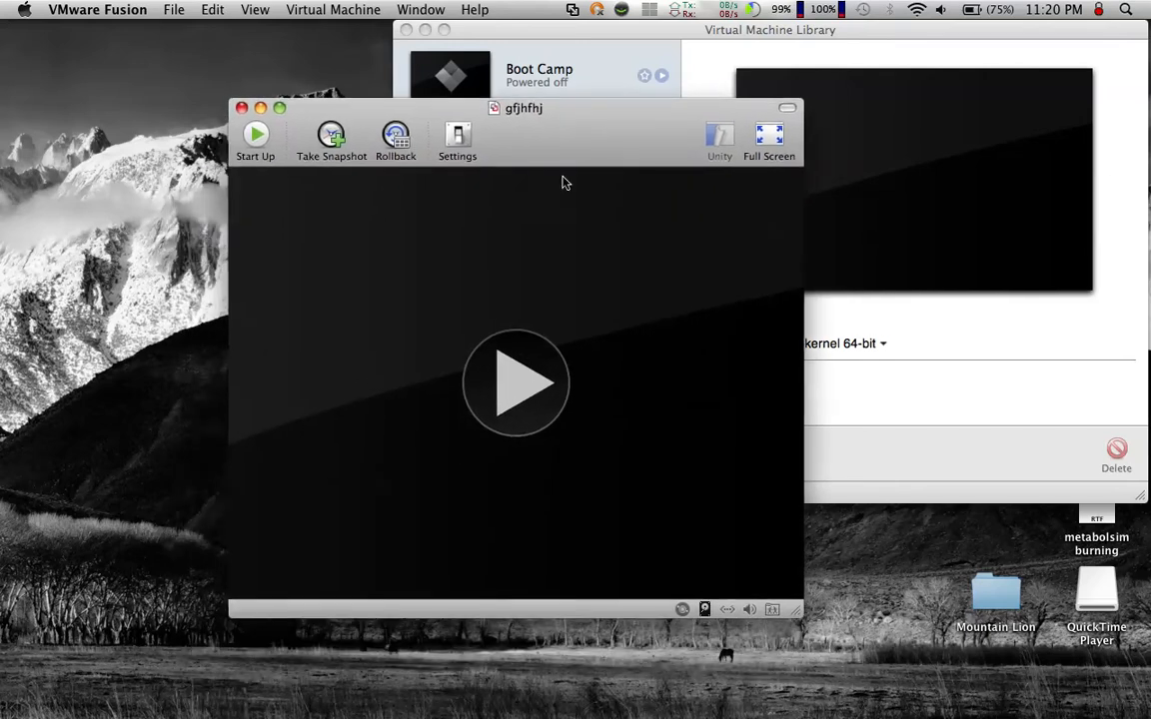
left_click(516, 392)
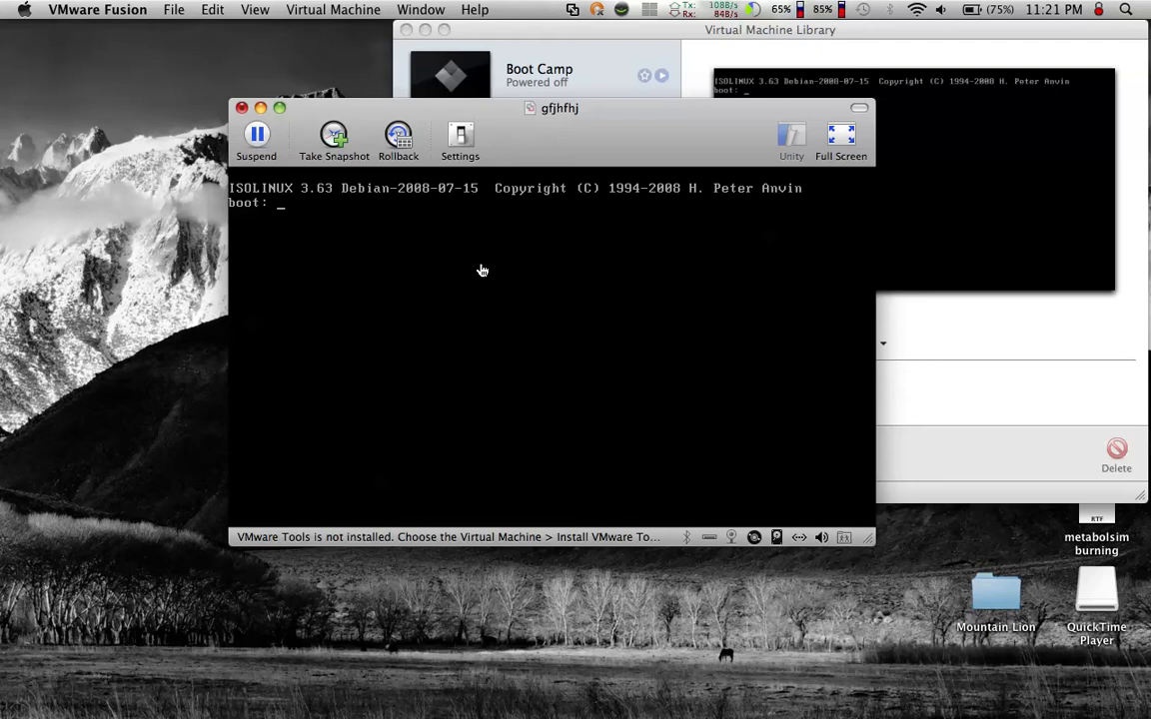
- Continue past the ISOLINUX boot prompt and boot the live CD with BackTrack Text - Default Boot Text Mode
key("Return")
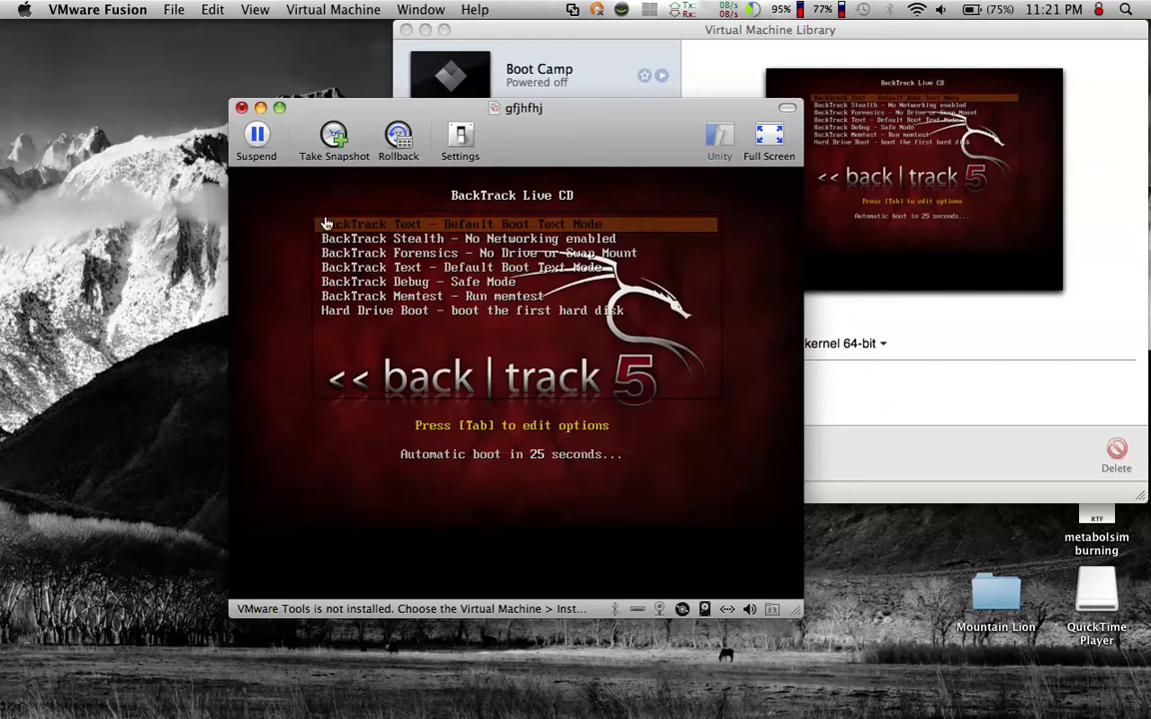
left_click(420, 221)
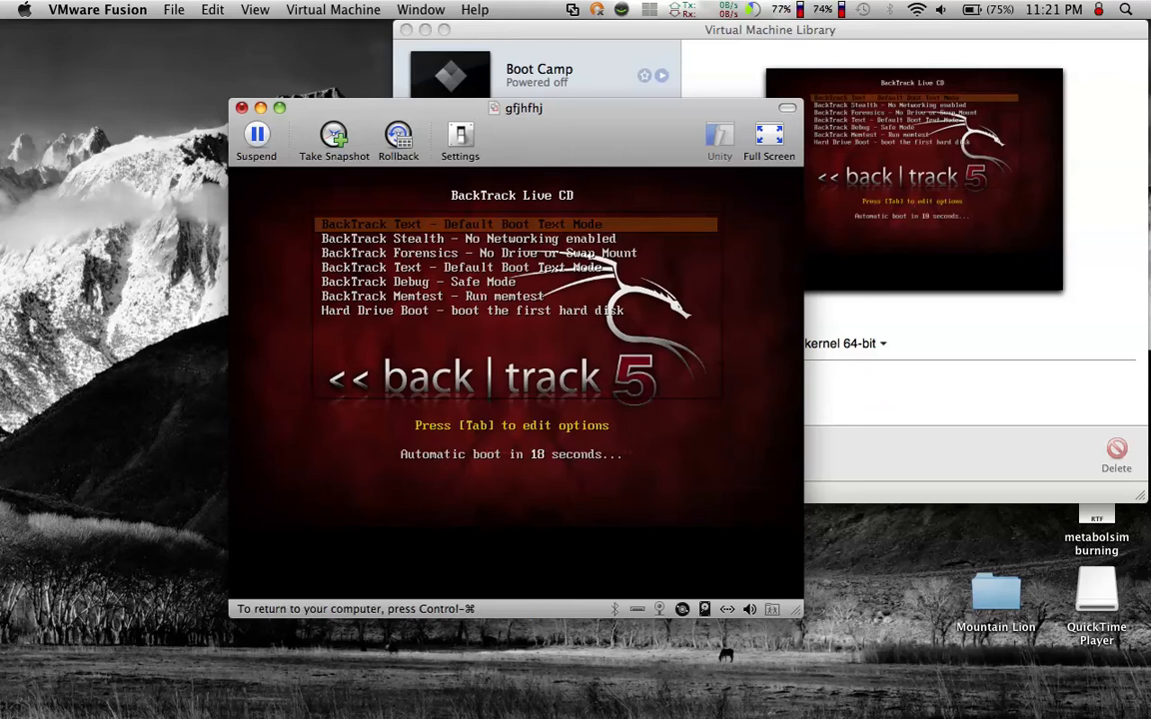
key("Return")
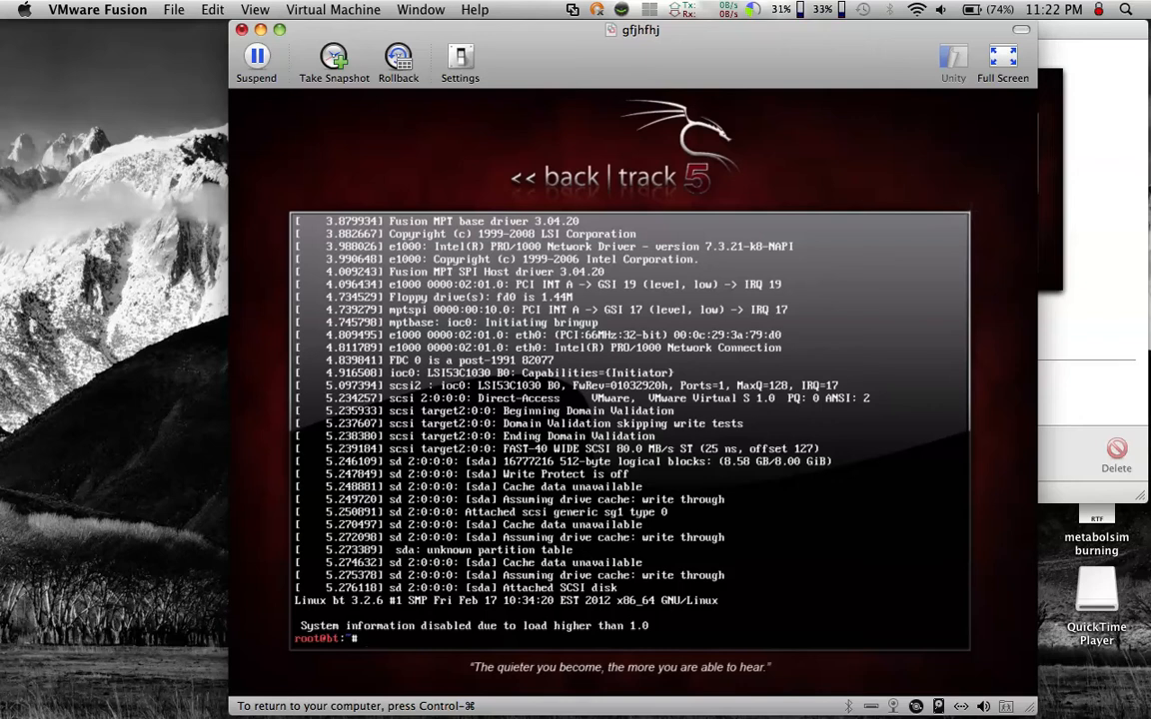
- Launch BackTrack's graphical desktop from the root prompt with the startx command
type("startx")
key("Return")
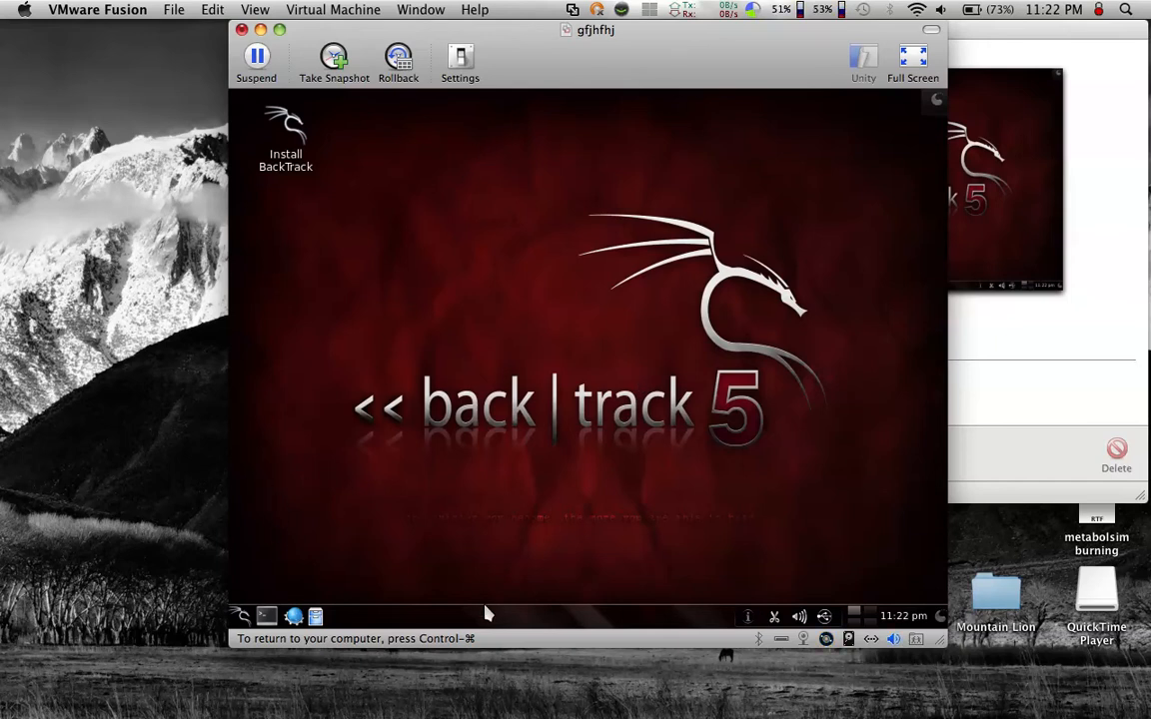
- Open the Konqueror browser in BackTrack and search Google for bracktrack
left_click(300, 616)
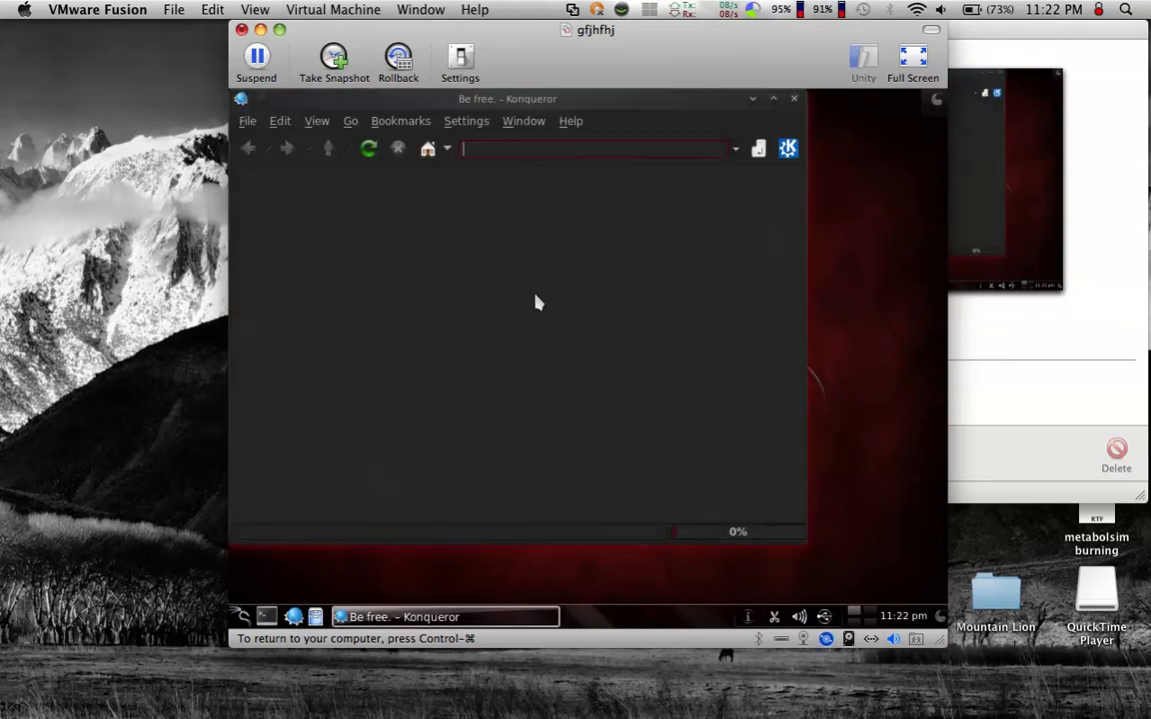
left_click(482, 368)
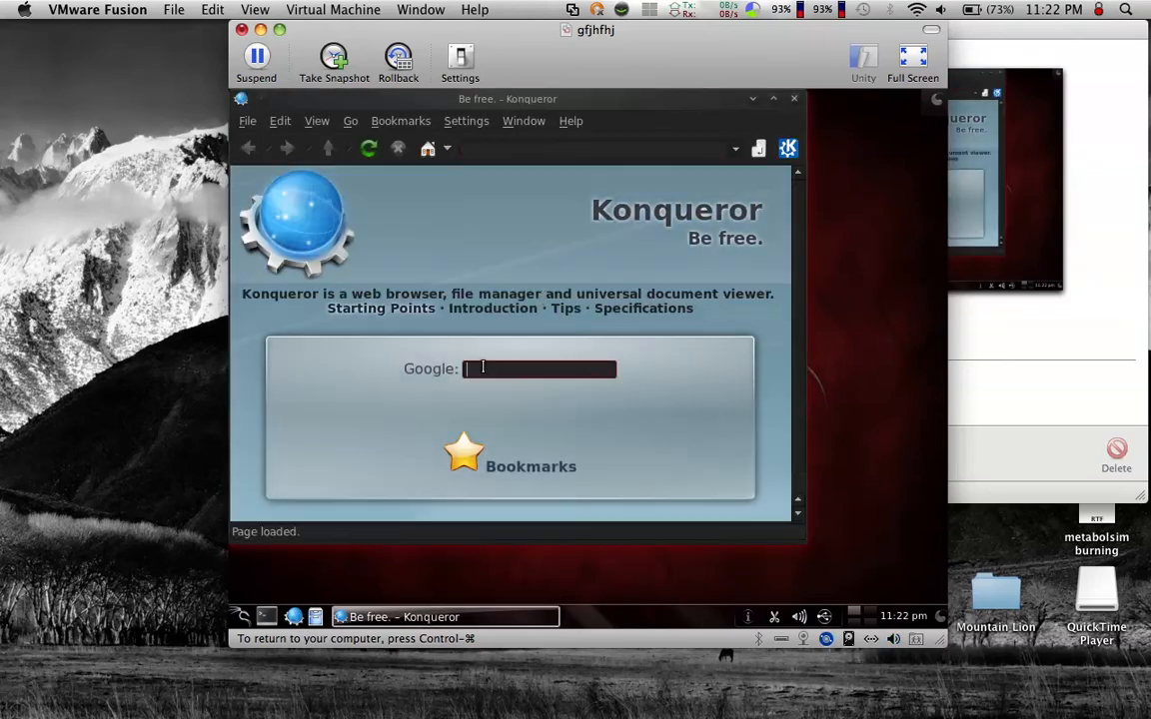
type("bricktrack")
key("Return")
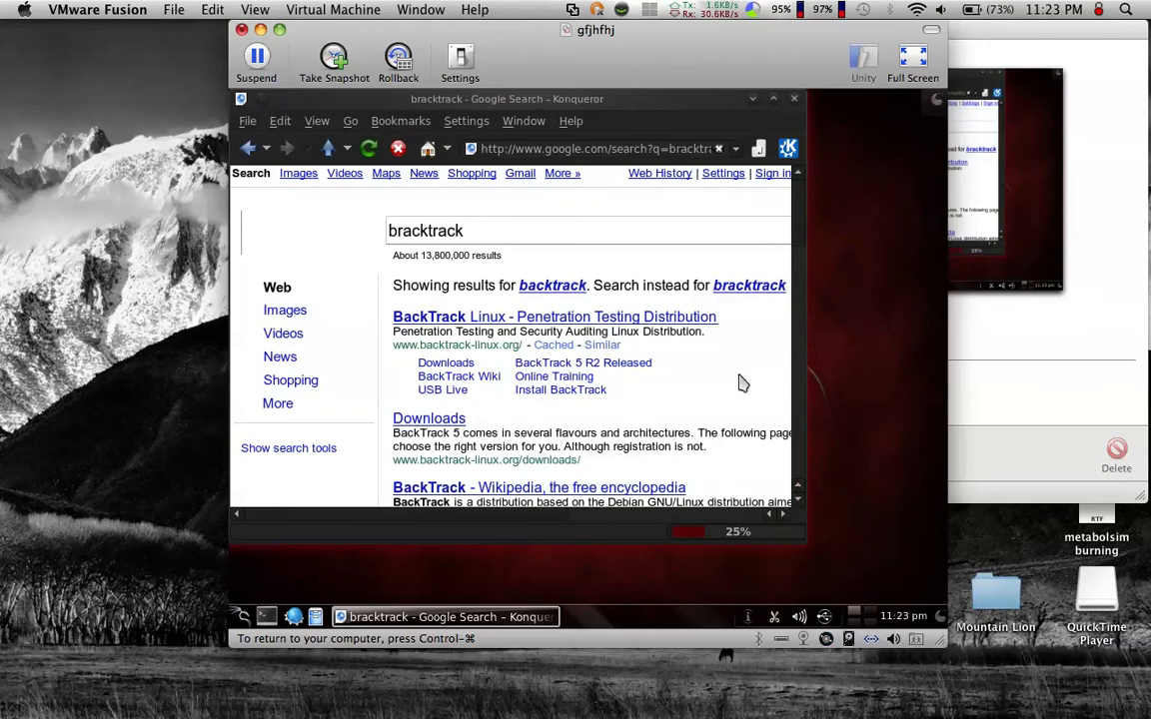
- Show the virtual machine in full screen and dock its floating menu bar along the left edge
left_click(922, 64)
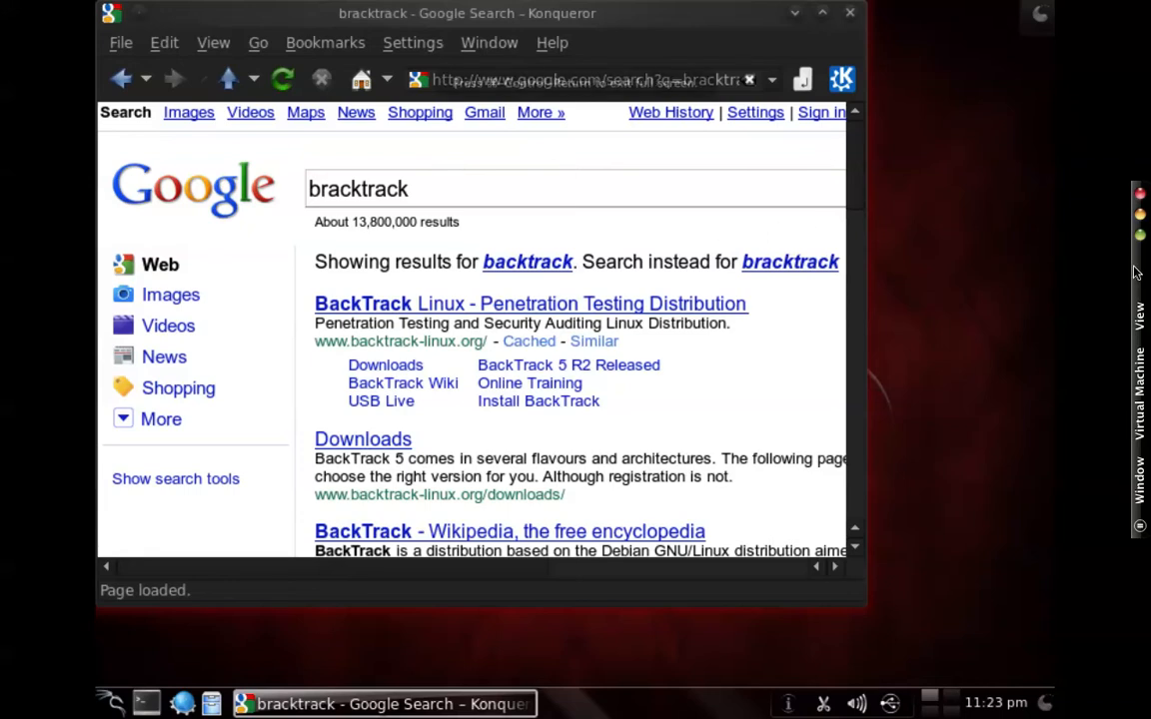
mouse_move(608, 10)
left_click_drag(608, 10, 8, 285)
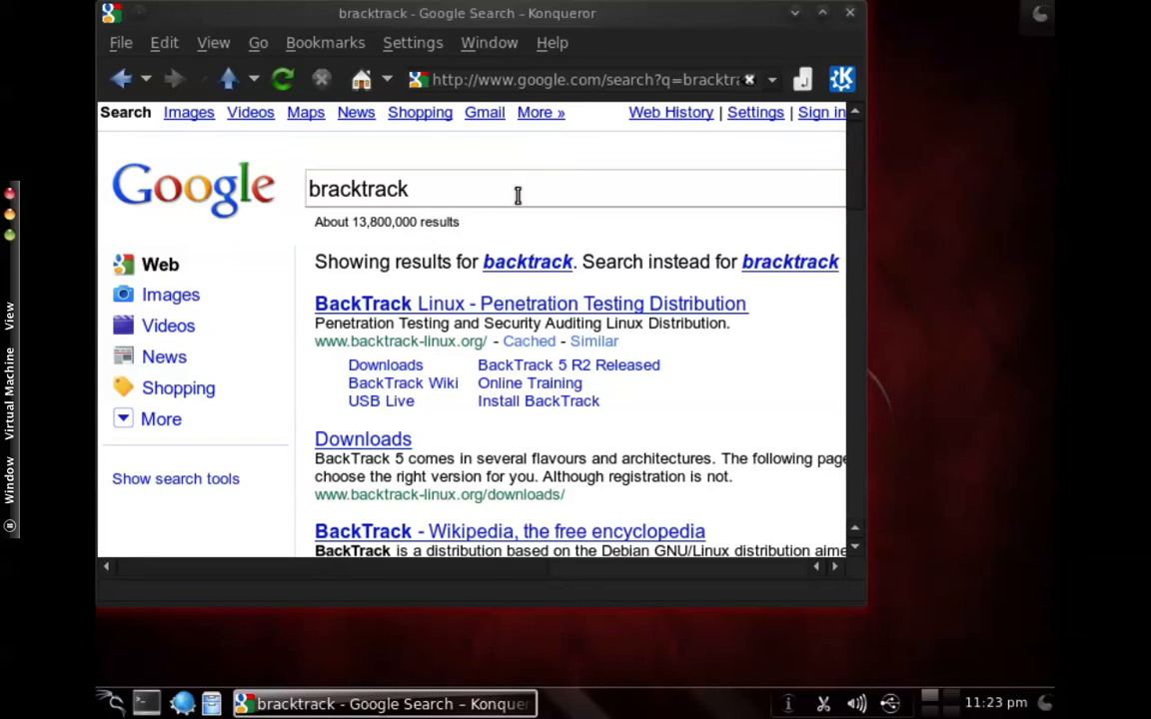
- Close the Google results browser window and open a terminal
left_click_drag(212, 20, 295, 83)
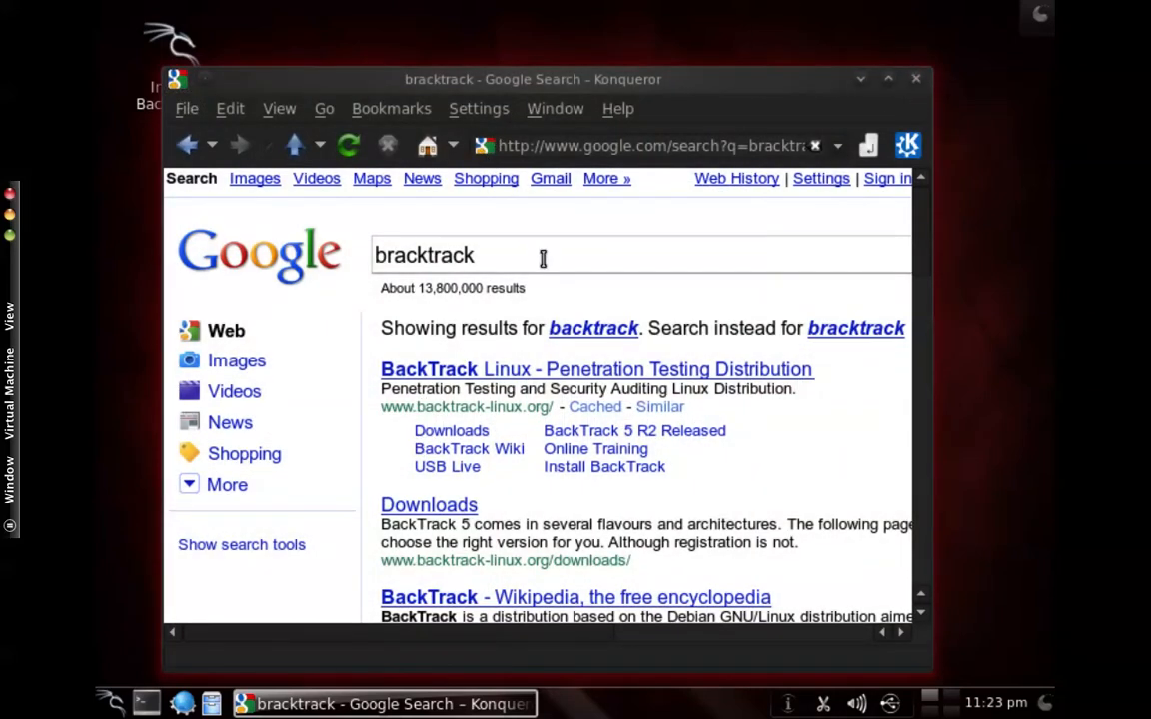
left_click(916, 80)
left_click(146, 703)
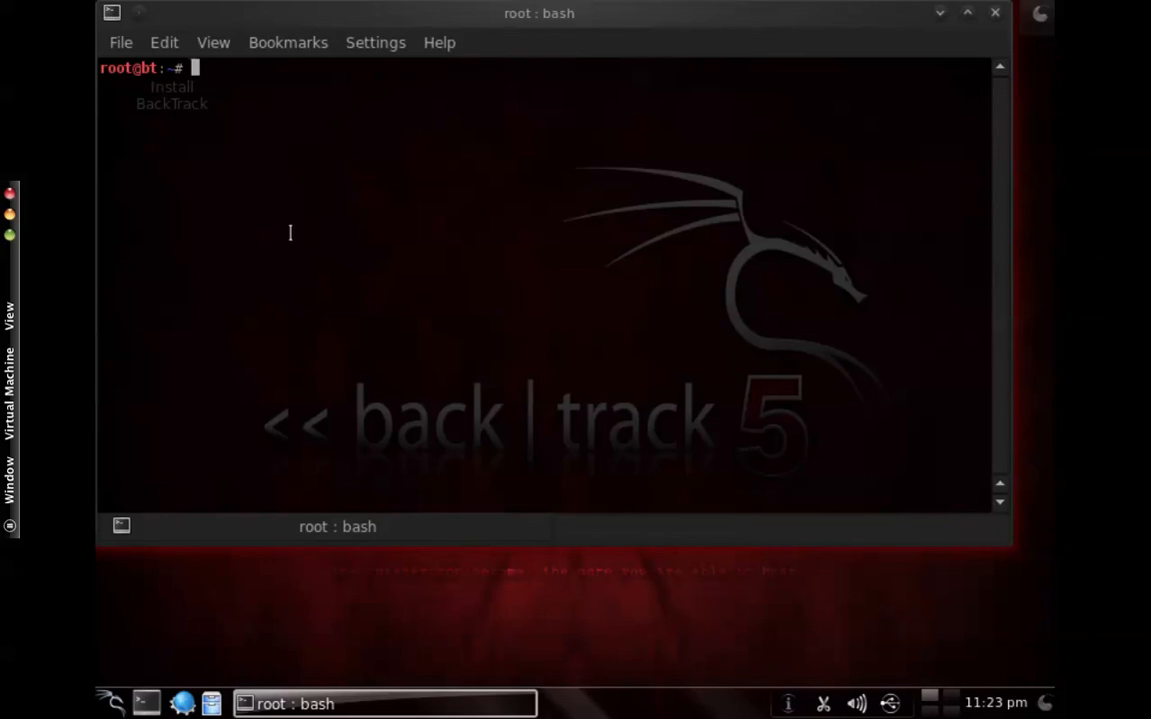
- Go to the home directory with cd and list its contents with ls
type(";ekaljf;k")
key("BackSpace")
key("BackSpace")
key("BackSpace")
key("BackSpace")
key("BackSpace")
key("BackSpace")
key("BackSpace")
key("BackSpace")
key("BackSpace")
type("cd")
key("Return")
type("ls")
key("Return")
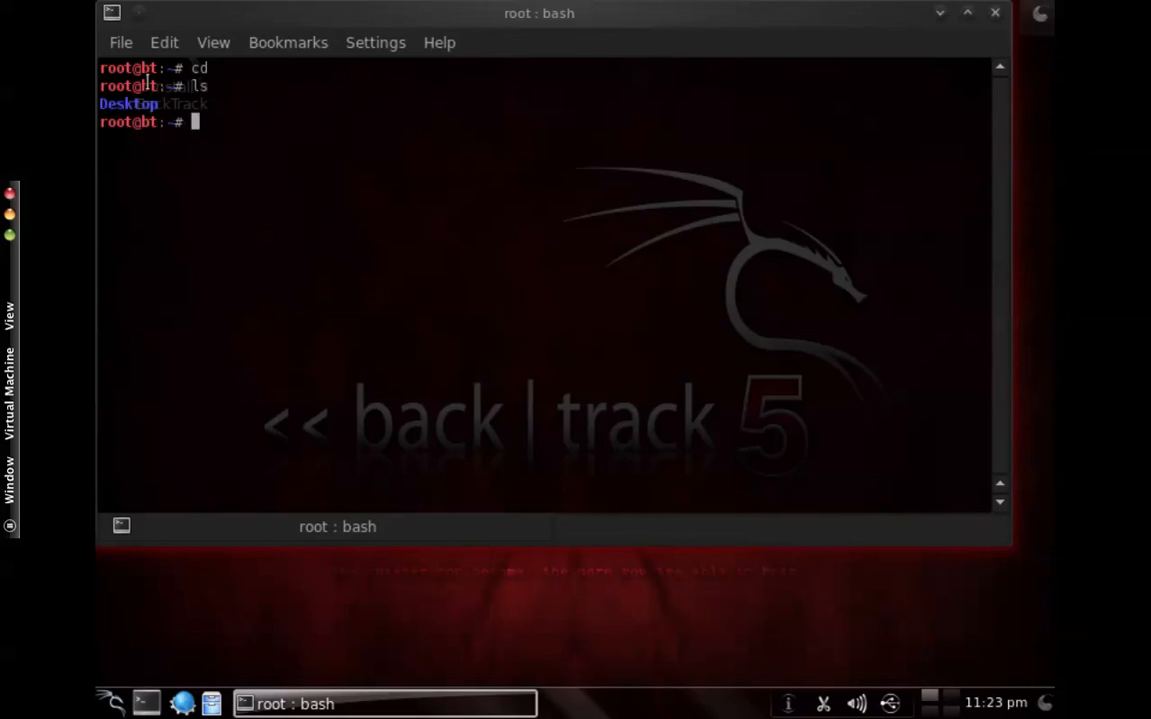
- Change the terminal's working directory to Desktop
type("cd desktop")
key("Return")
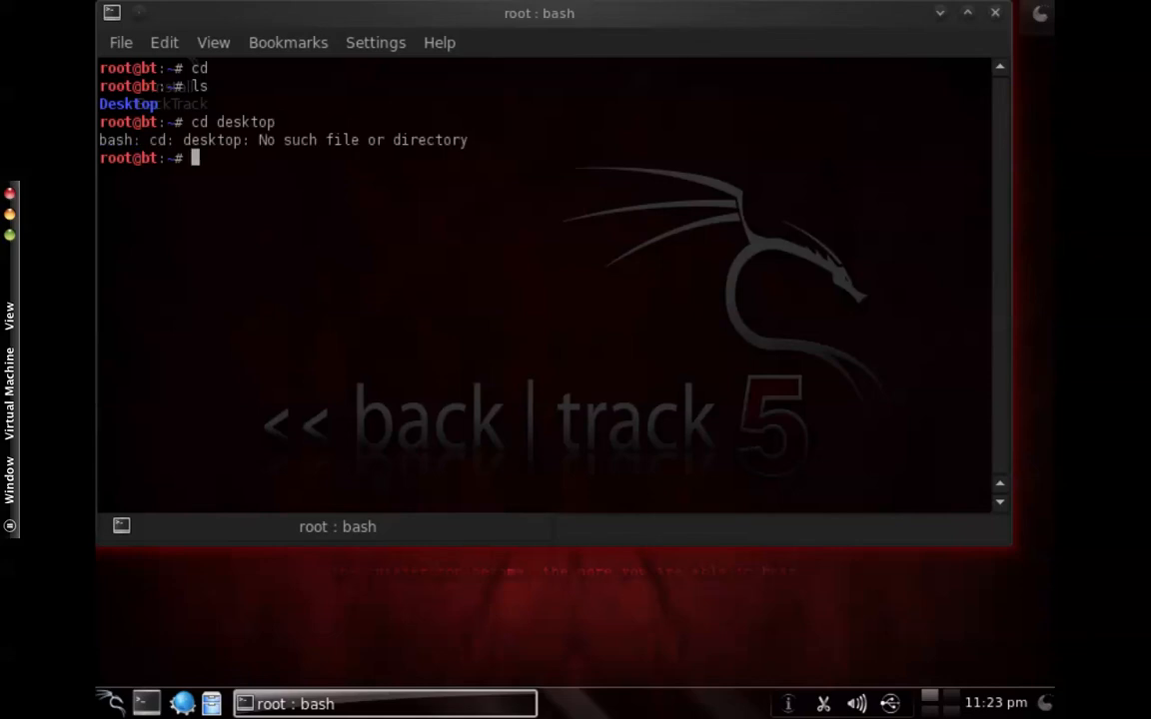
type("cd Desktop")
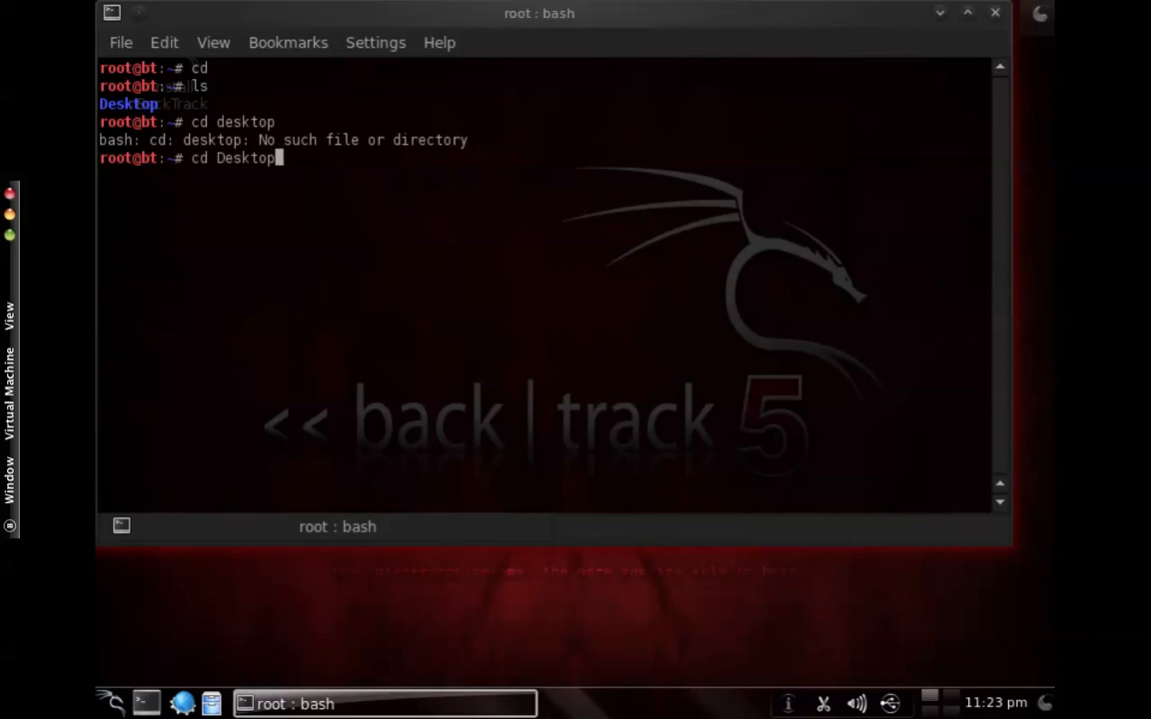
key("Return")
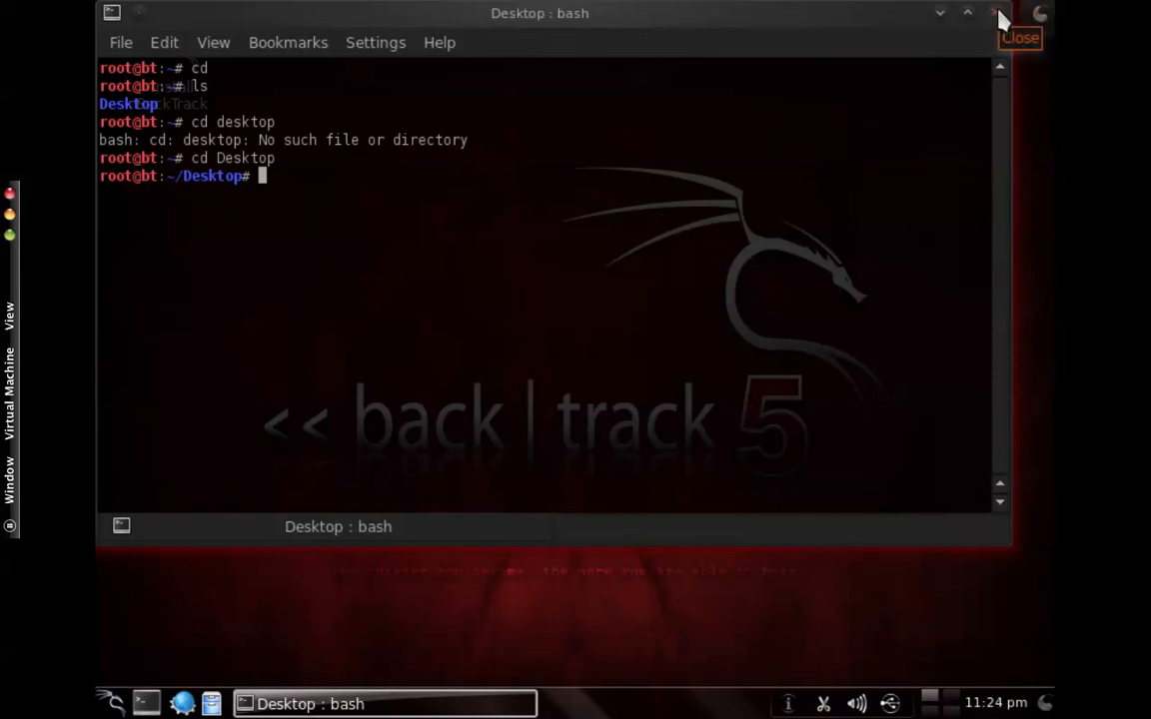
- List the contents of the Desktop directory and close the terminal
type("ls")
key("Return")
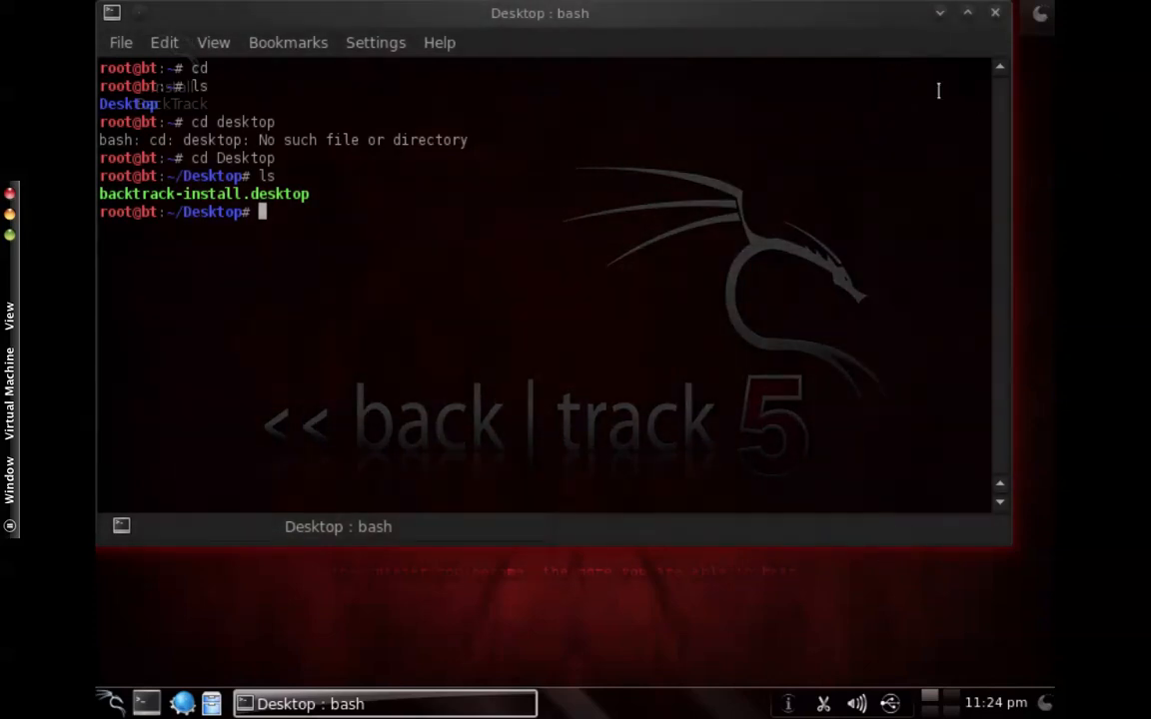
left_click(995, 13)
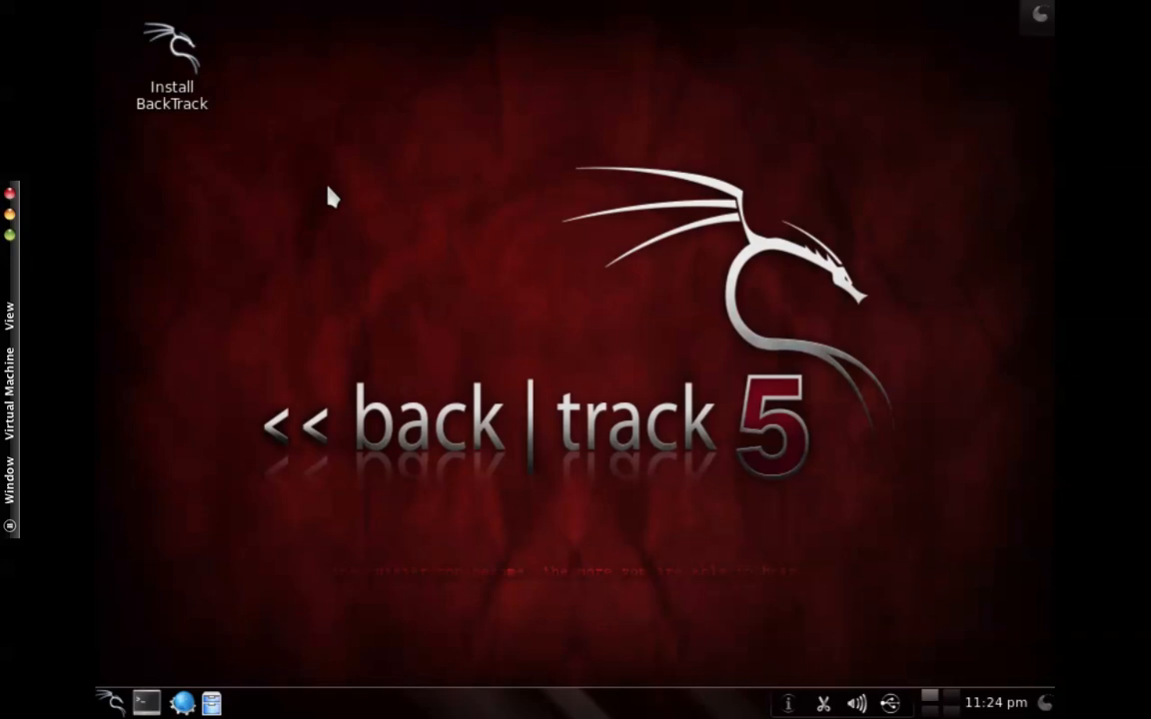
- Open Konqueror and try to load armitage as the address, dismissing the error
left_click(182, 704)
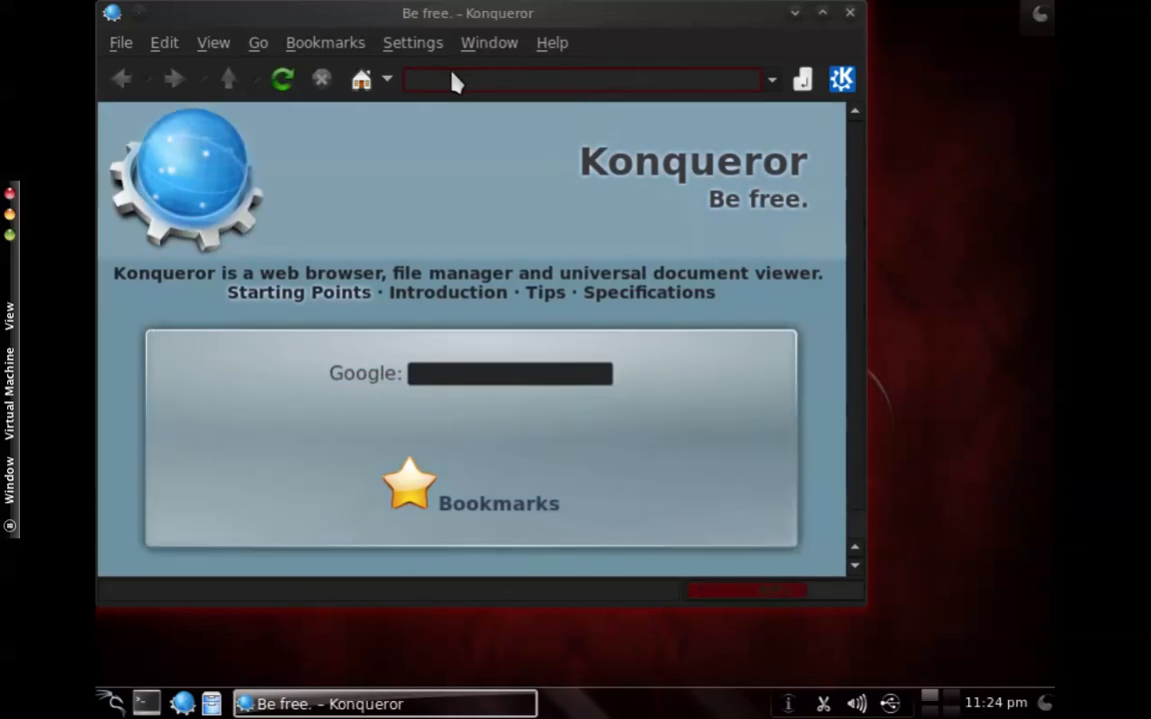
left_click(455, 80)
type("armitage")
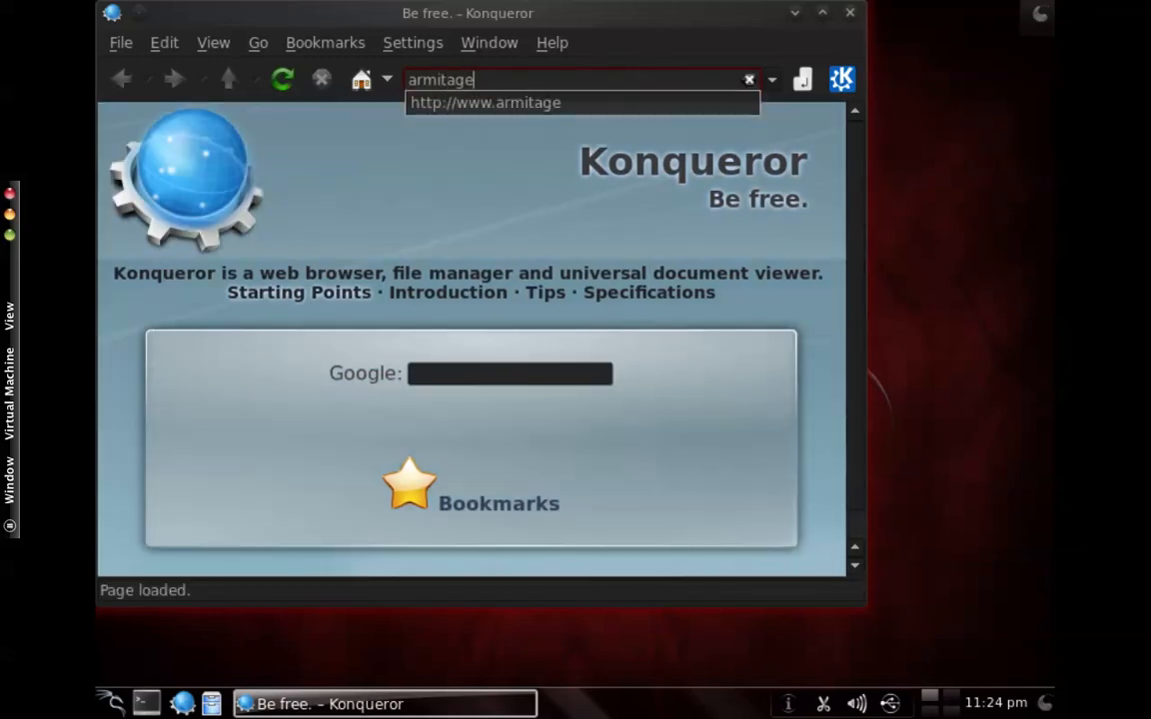
key("Return")
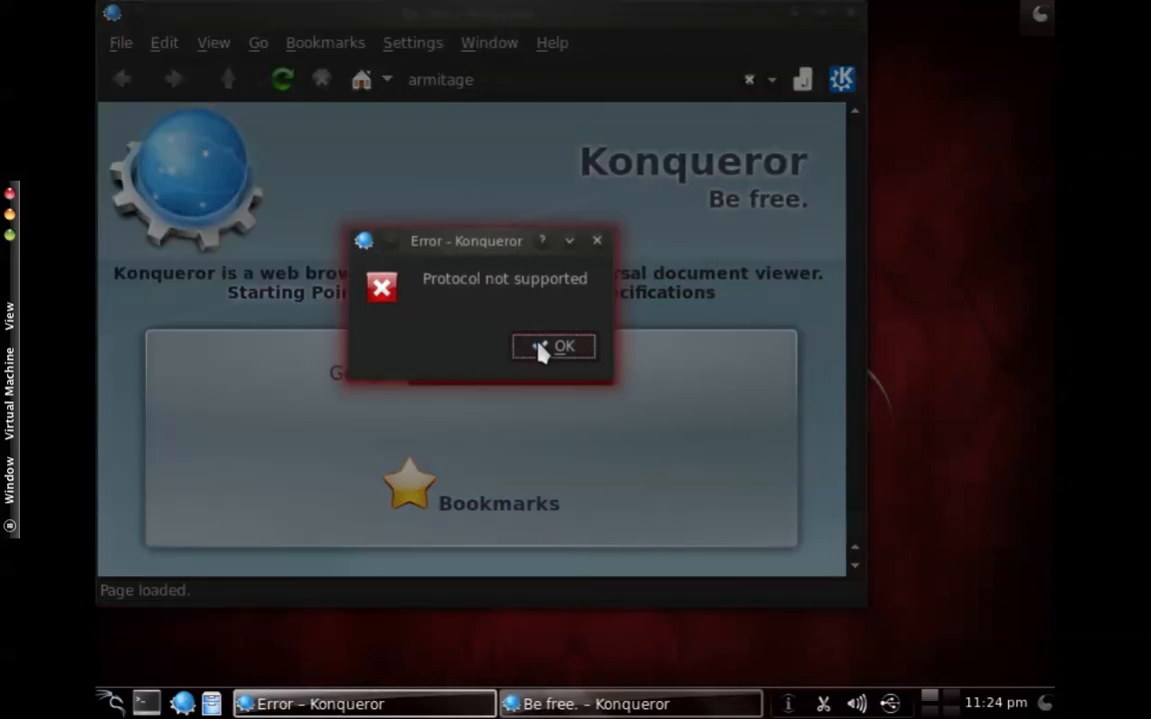
left_click(544, 348)
- Search Google for armitage from Konqueror's start page
left_click(474, 371)
type("armitage")
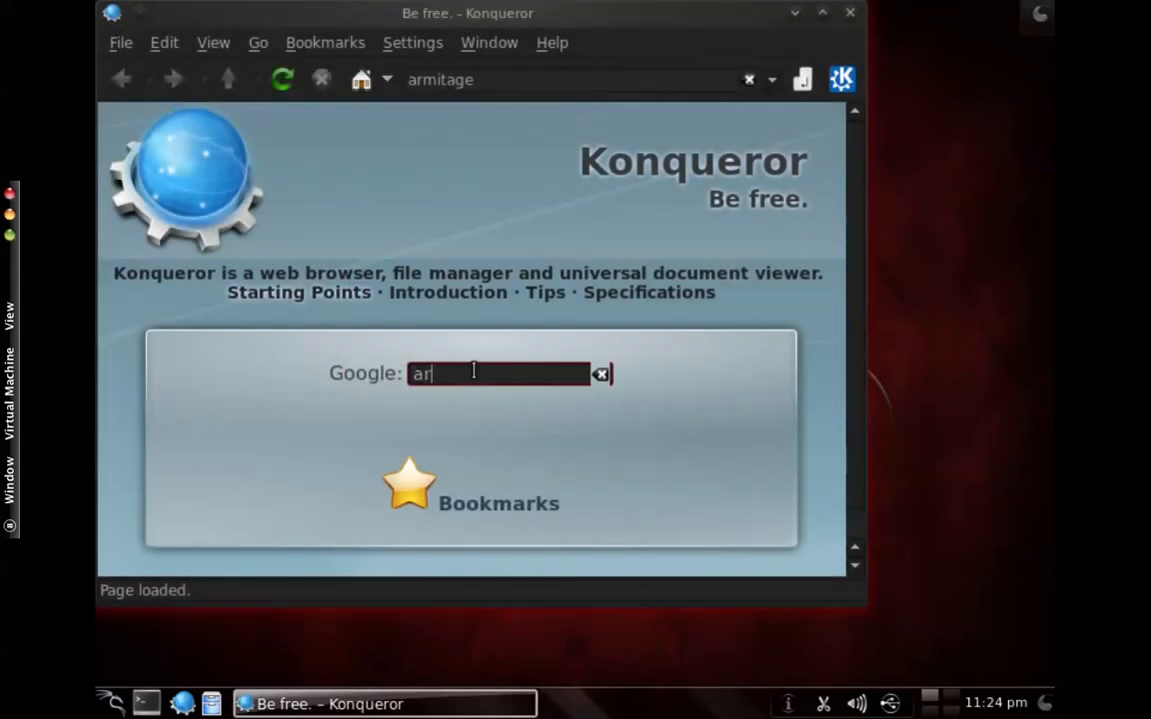
key("Return")
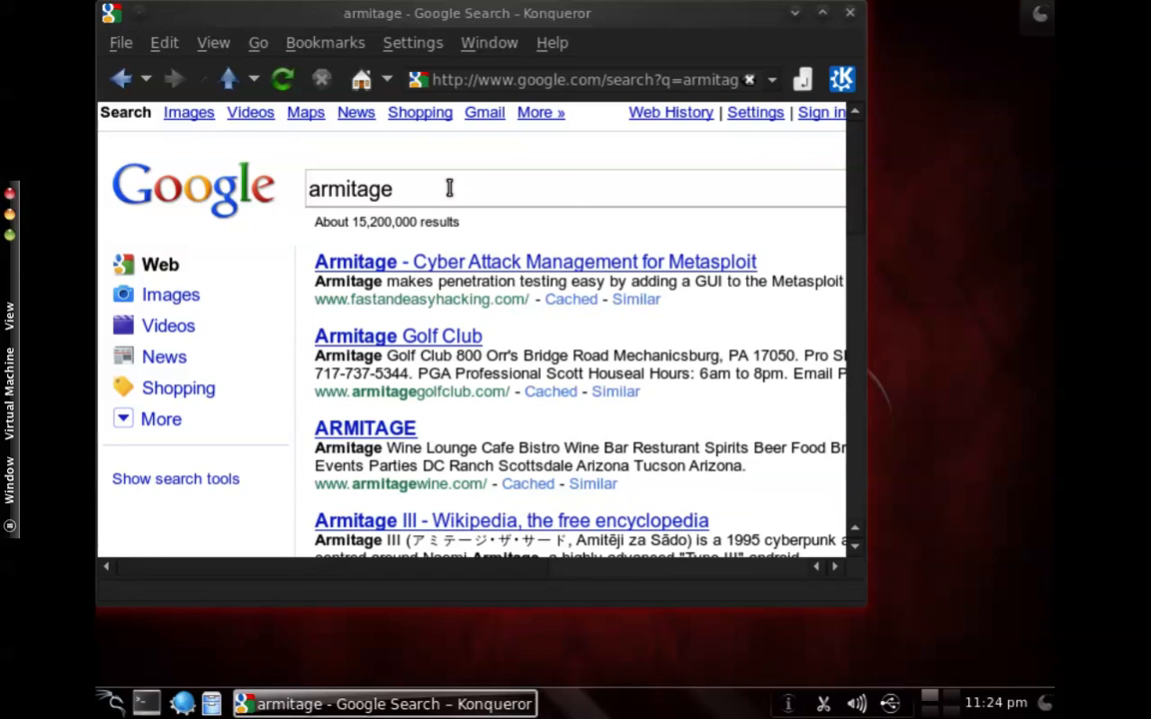
- Close the armitage search results window and exit the virtual machine's full-screen view
left_click_drag(657, 26, 773, 74)
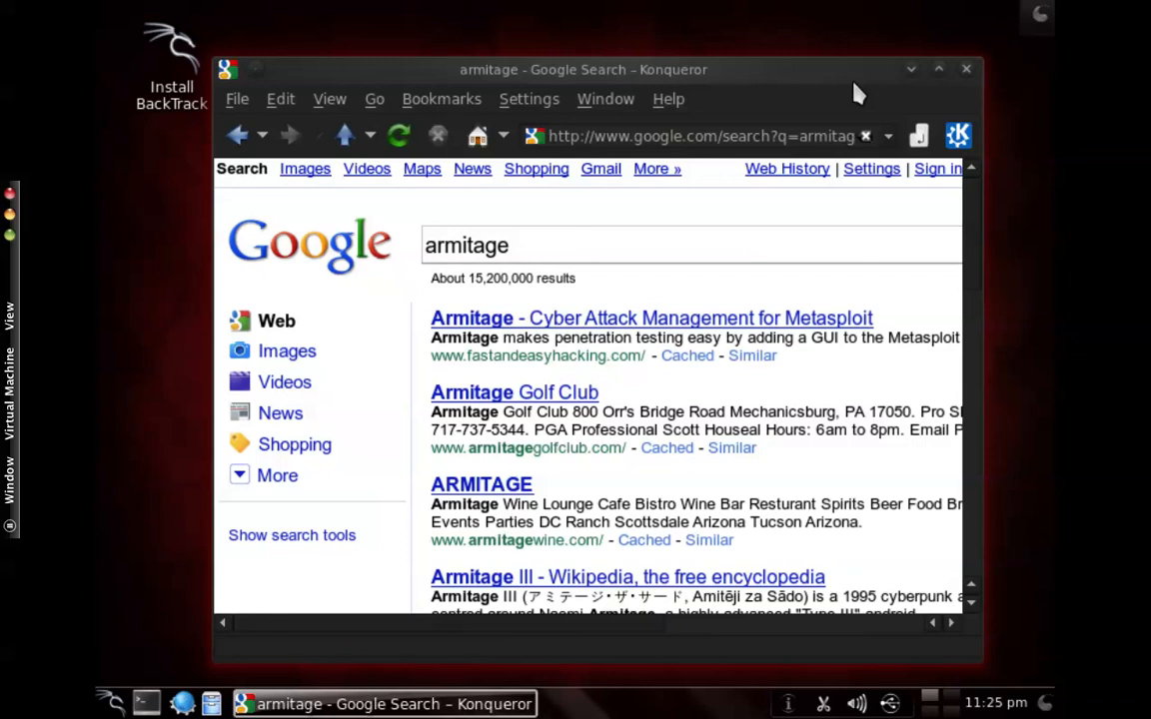
left_click(967, 71)
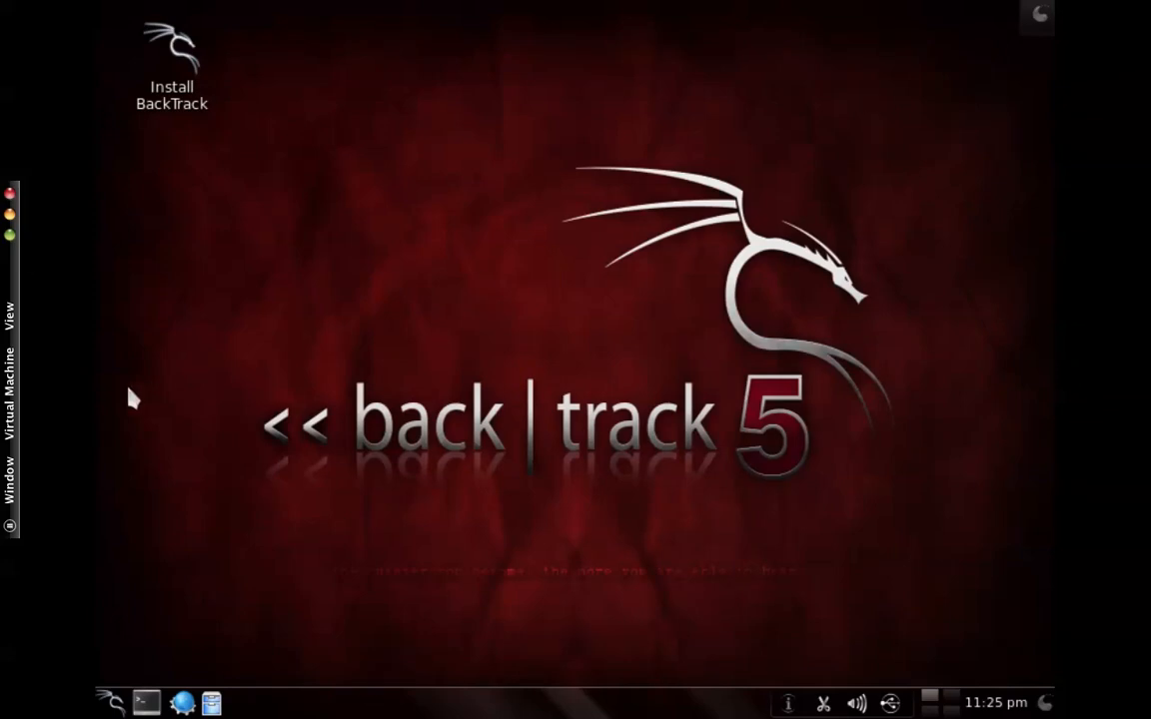
left_click(9, 238)
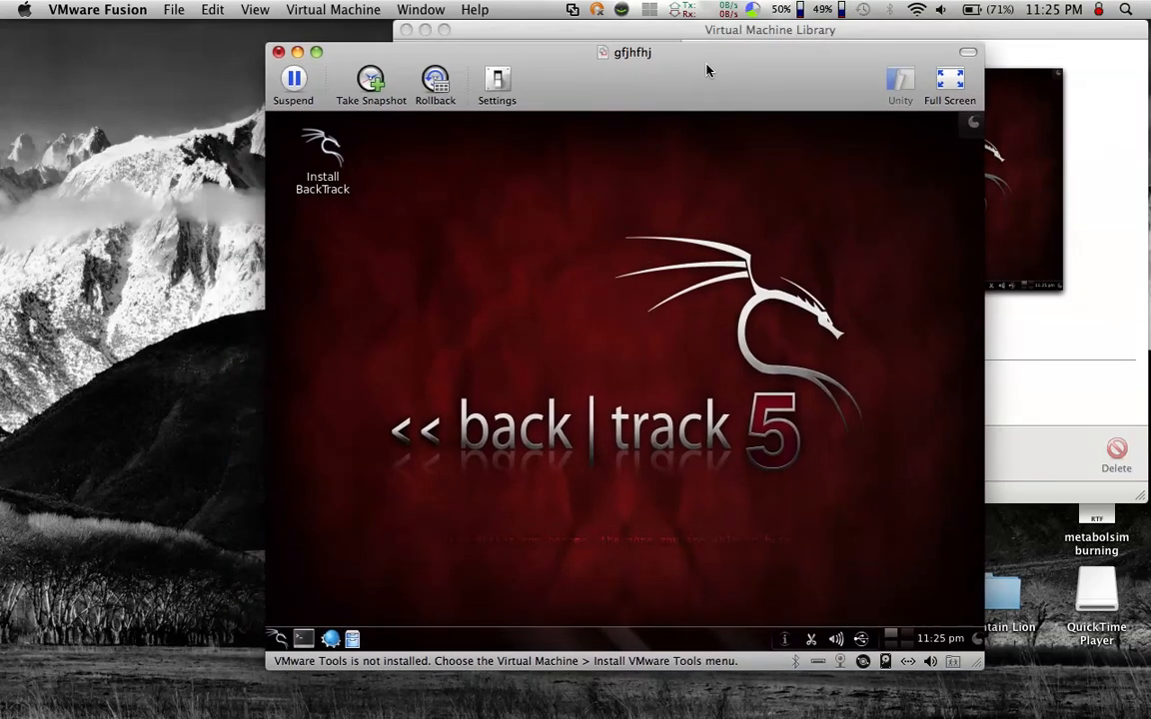
- Suspend the running BackTrack virtual machine
left_click(307, 8)
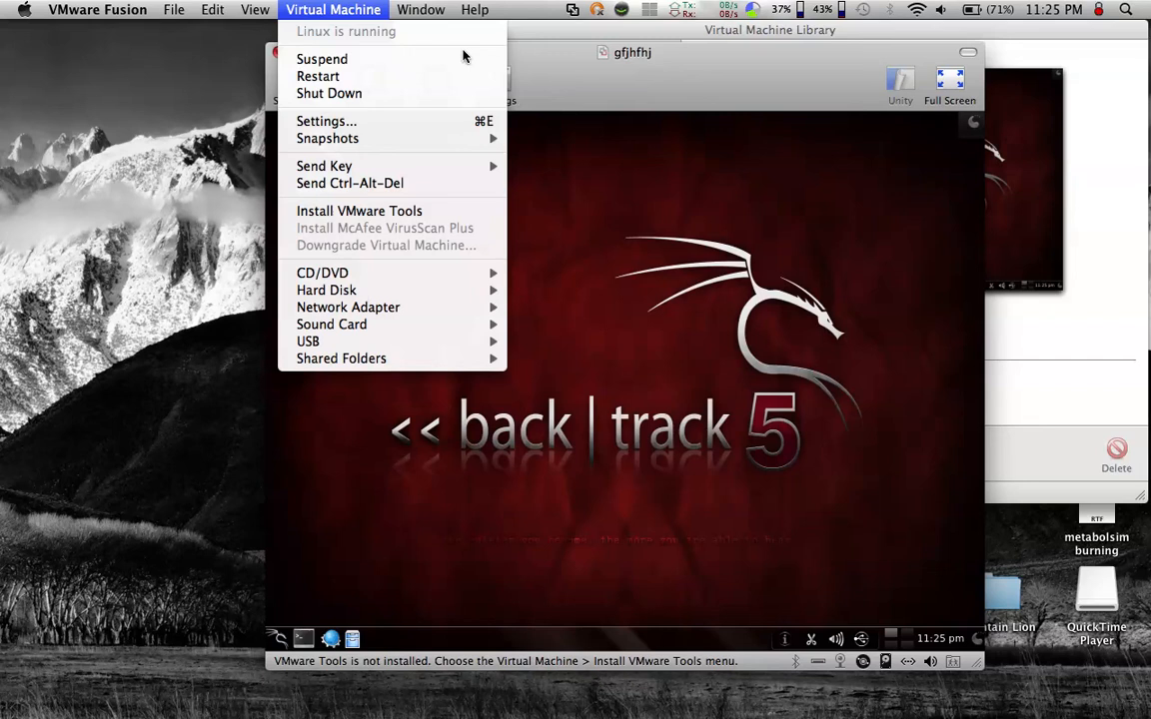
left_click(330, 59)
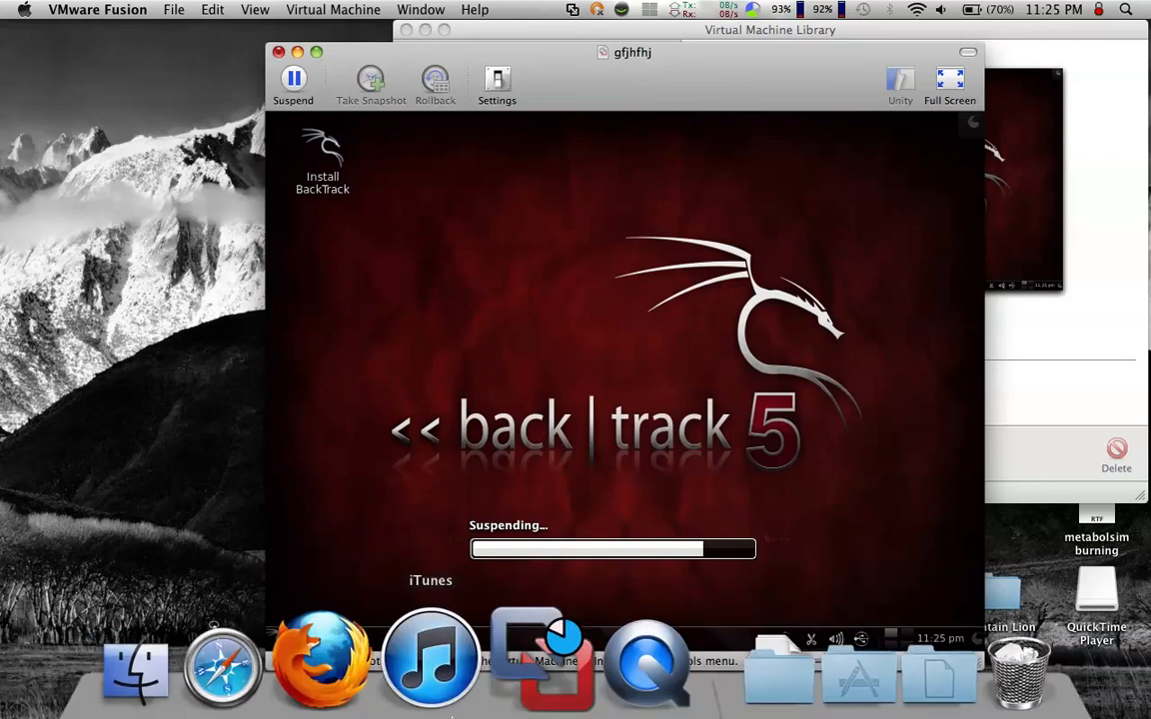
left_click(601, 651)
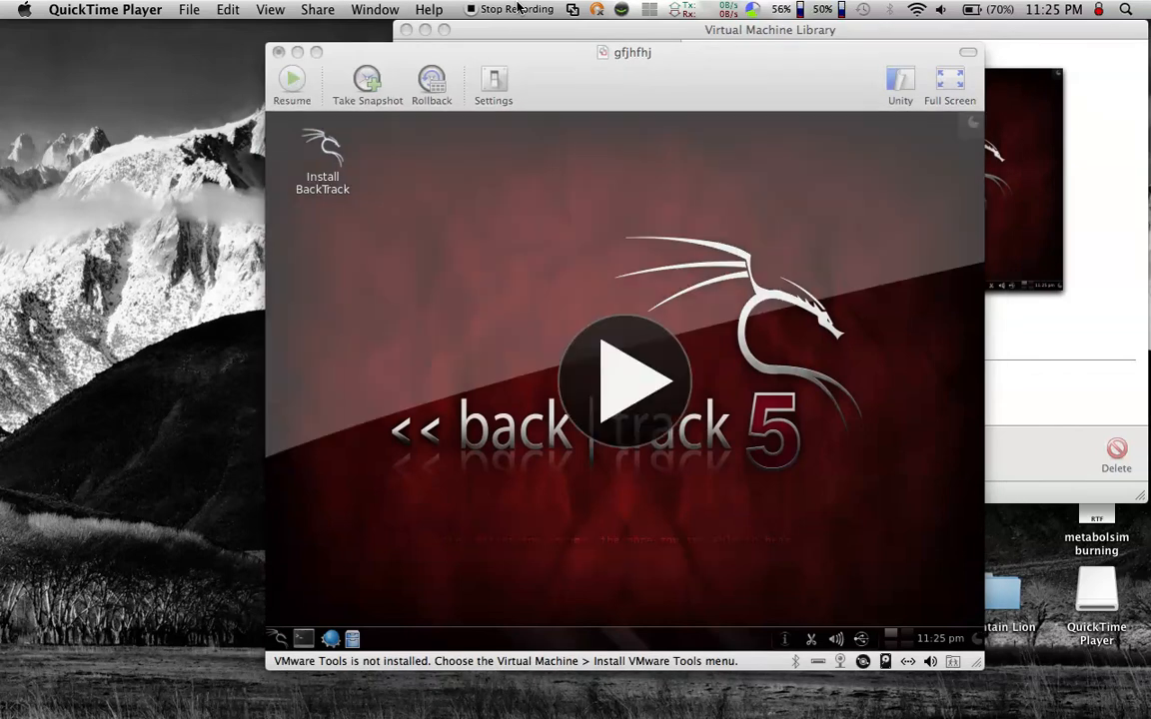
left_click(517, 8)
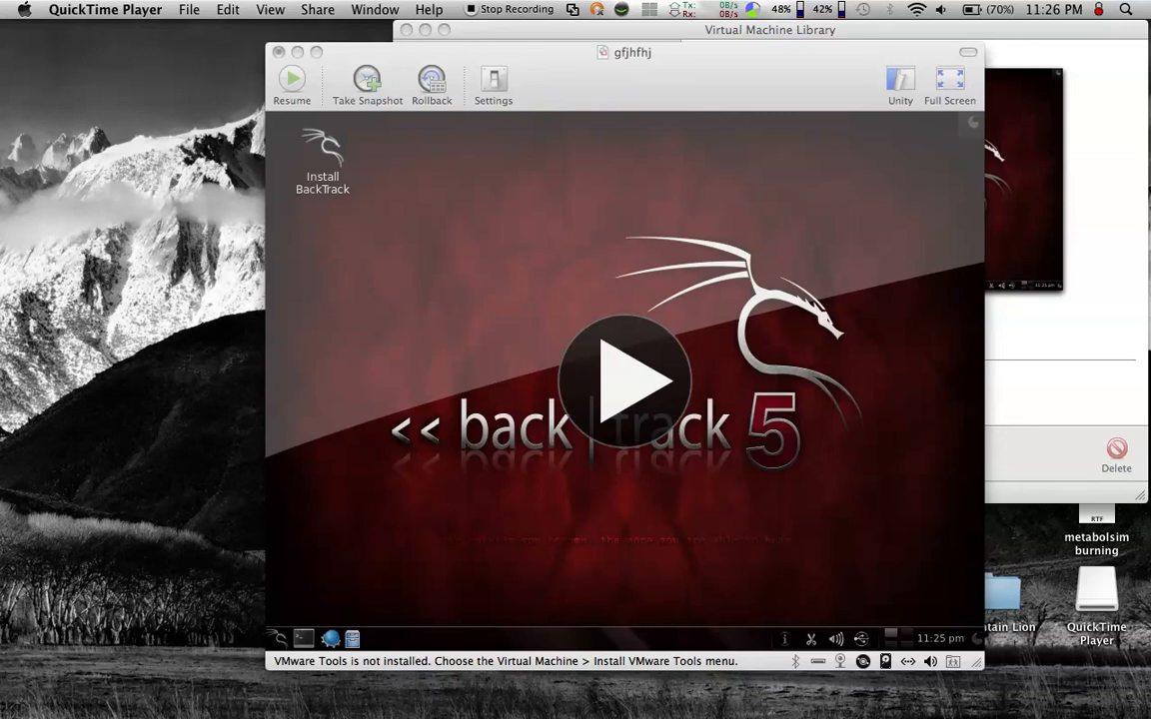